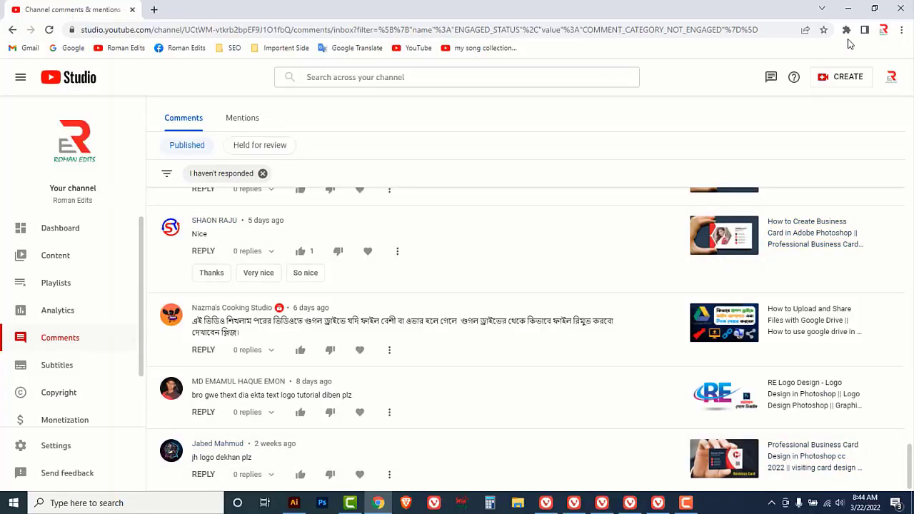
Switch to Illustrator and create a new landscape A4 document in inches with CMYK colour at 300 ppi.
click(847, 9)
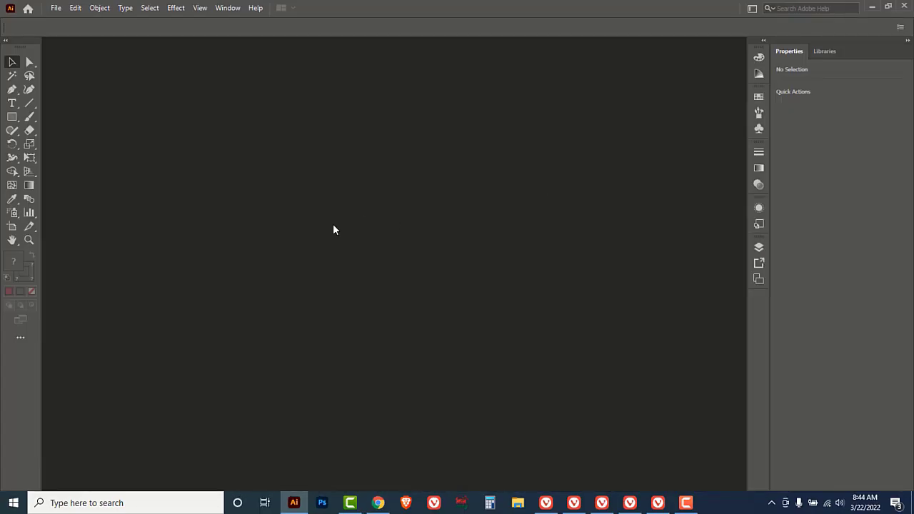
click(56, 9)
click(77, 21)
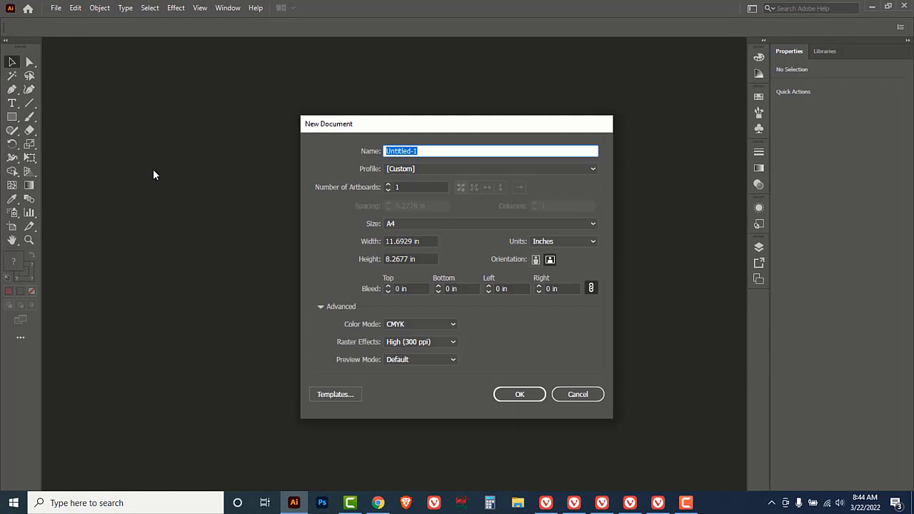
click(520, 397)
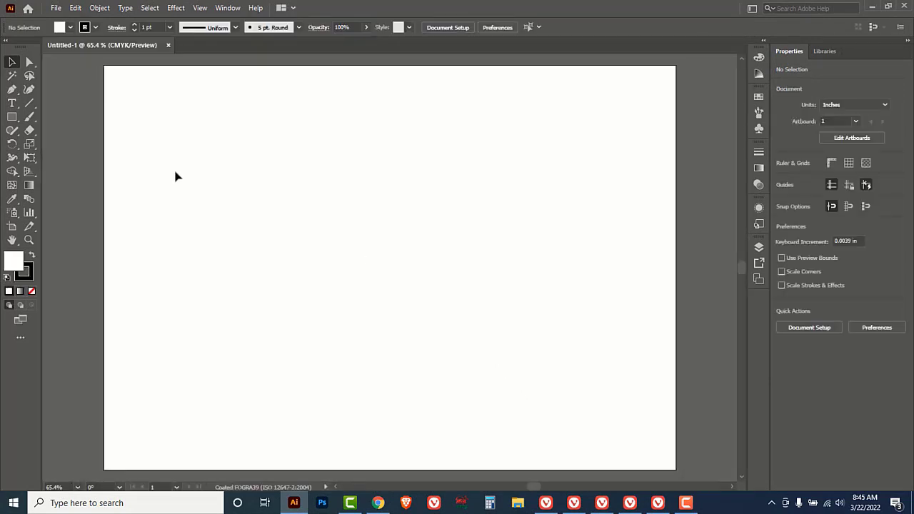
Draw an upright rounded rectangle about 2.77 by 5.28 in with fully rounded ends, just left of the artboard's centre.
click(14, 121)
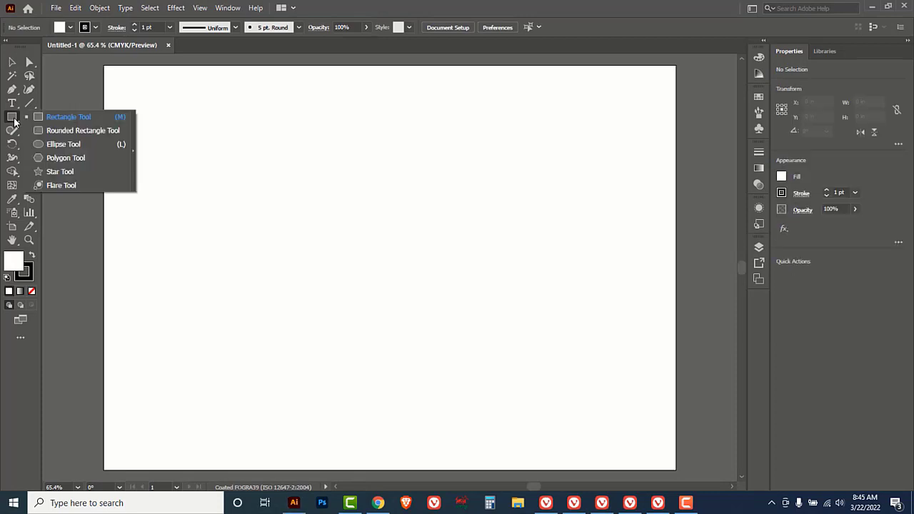
click(90, 132)
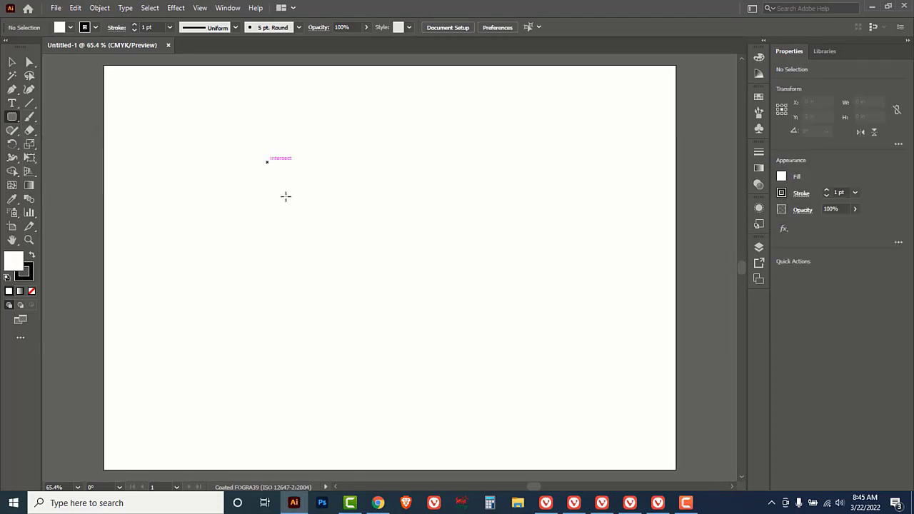
drag(267, 162, 347, 321)
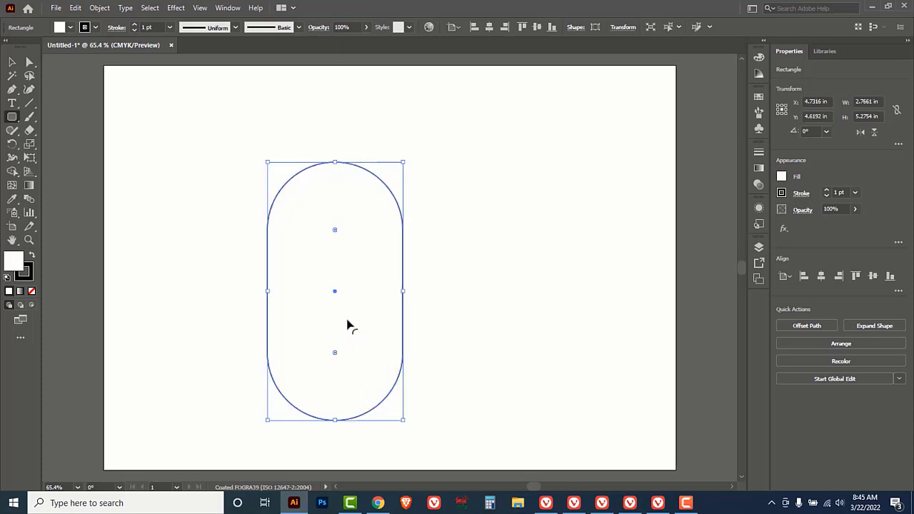
Offset the rounded rectangle's path inward by -0.625 in with Miter joins.
click(99, 8)
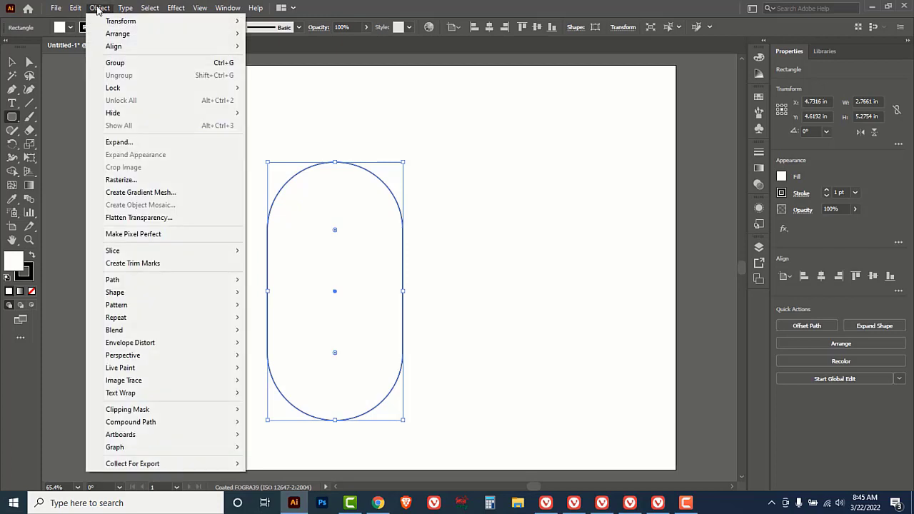
mouse_move(141, 282)
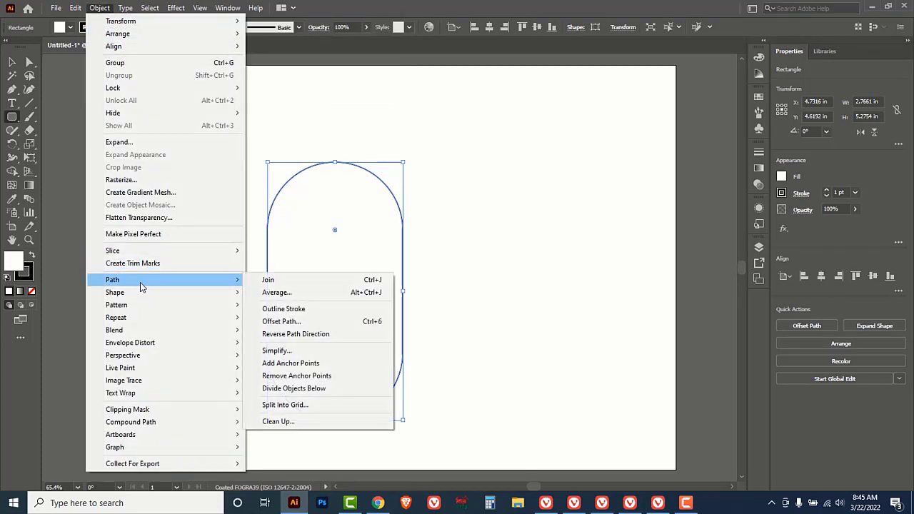
click(300, 323)
key(Down)
key(Down)
key(Down)
key(Down)
key(Down)
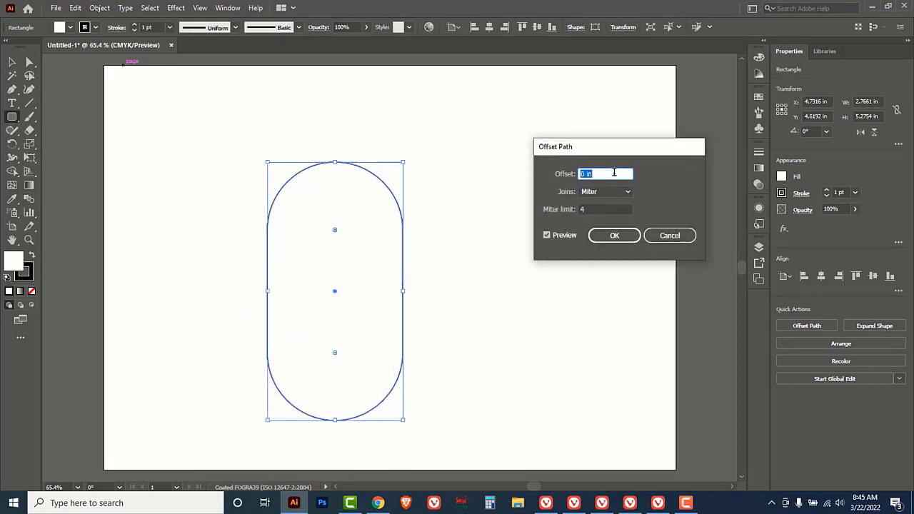
key(Down)
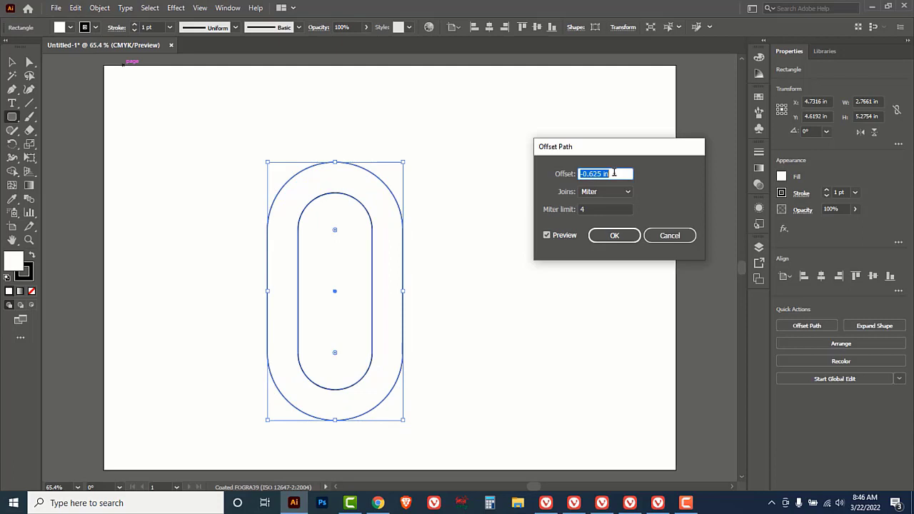
key(Up)
key(Down)
click(612, 236)
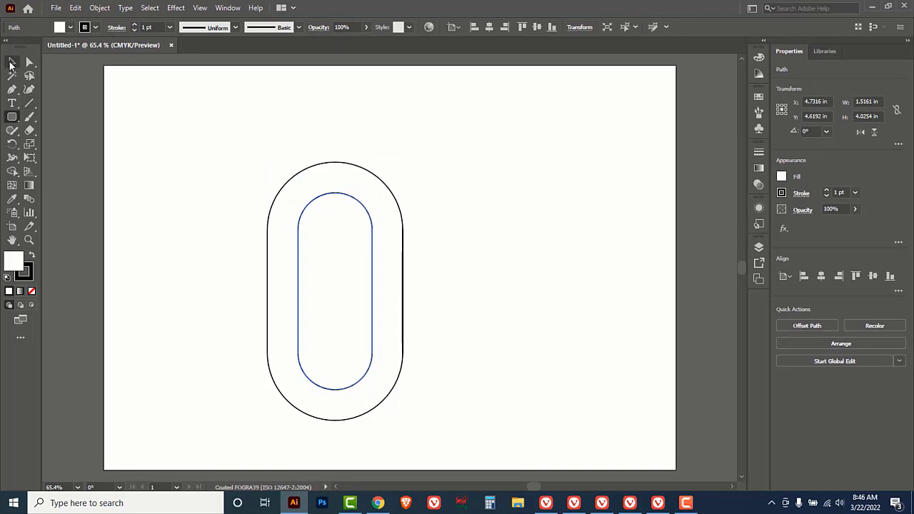
Offset the original rounded rectangle's path outward by 0.125 in with Miter joins.
click(12, 62)
click(401, 228)
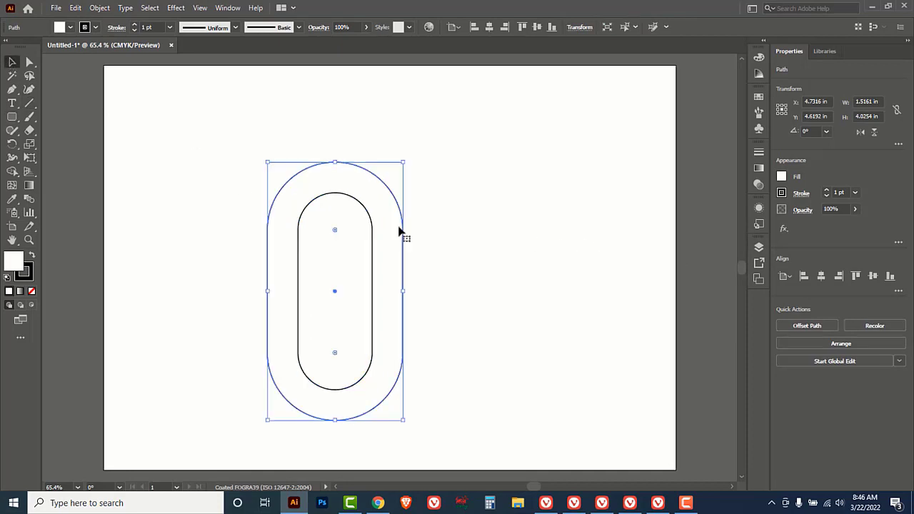
click(93, 9)
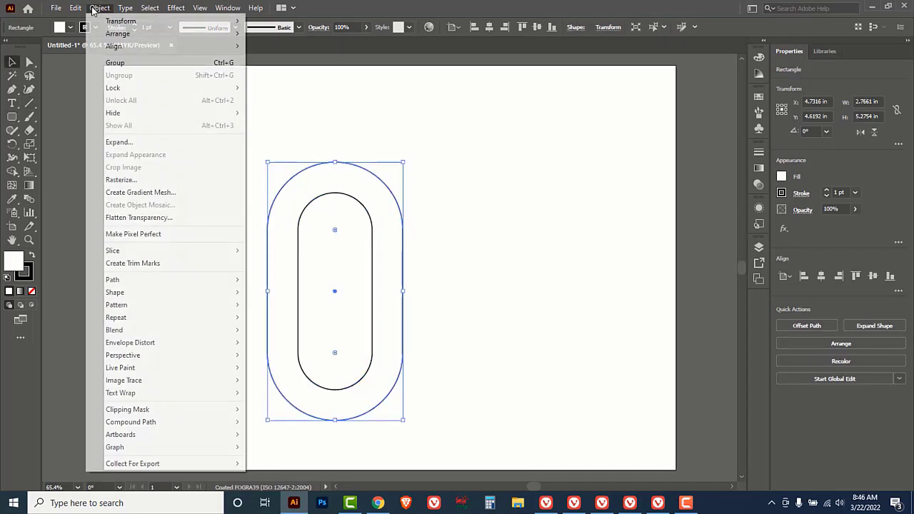
mouse_move(140, 285)
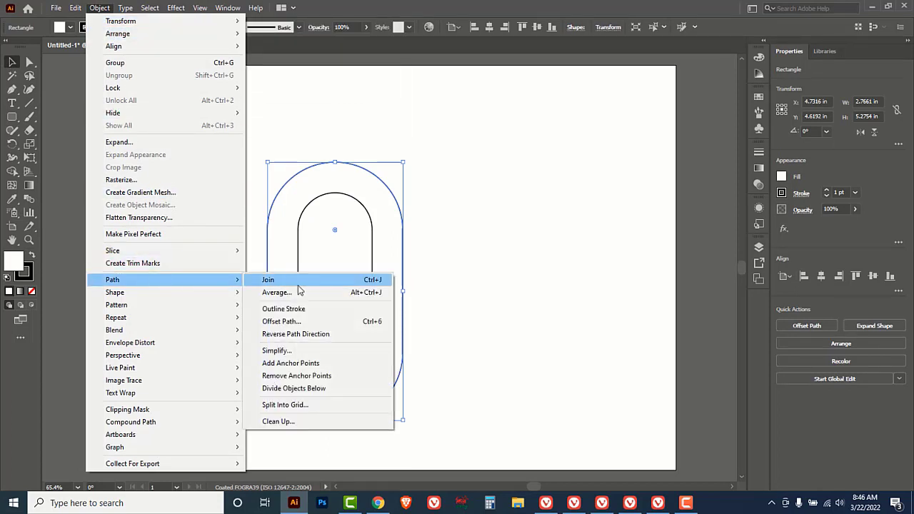
click(299, 322)
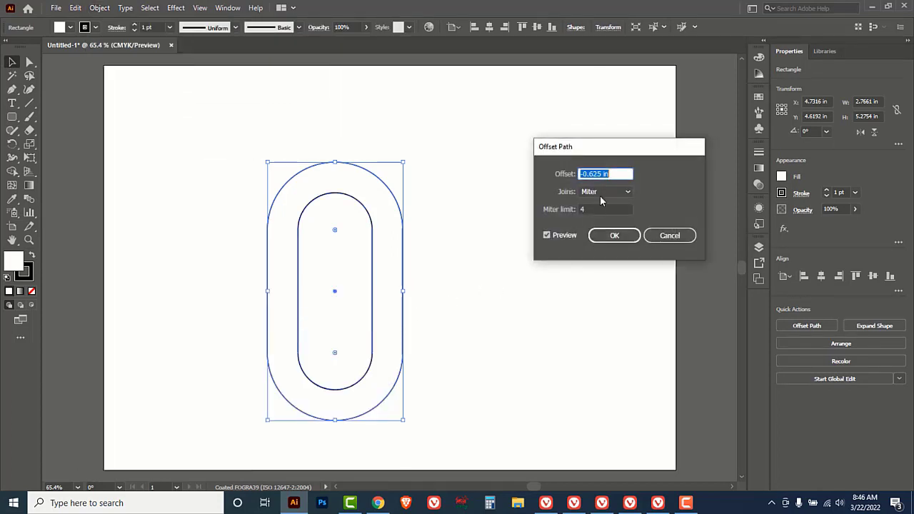
scroll(618, 173, up, 6)
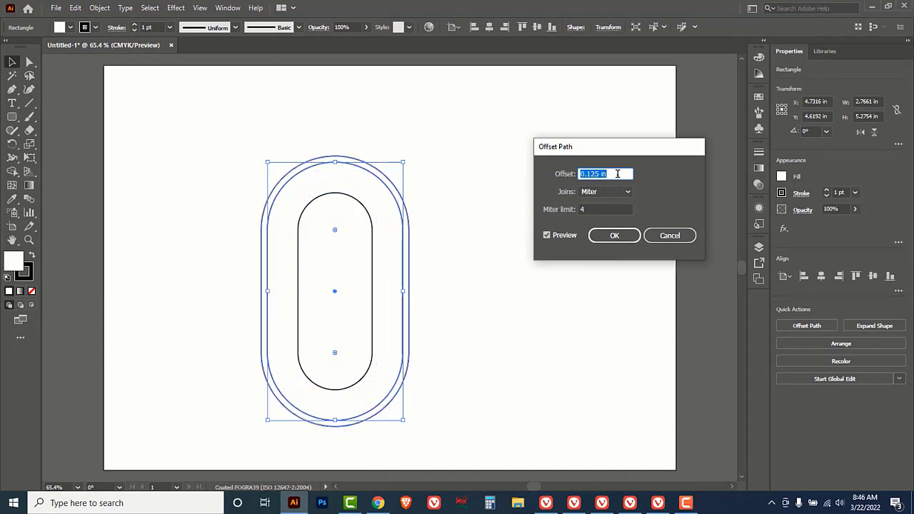
scroll(618, 173, up, 1)
scroll(617, 173, down, 1)
click(604, 243)
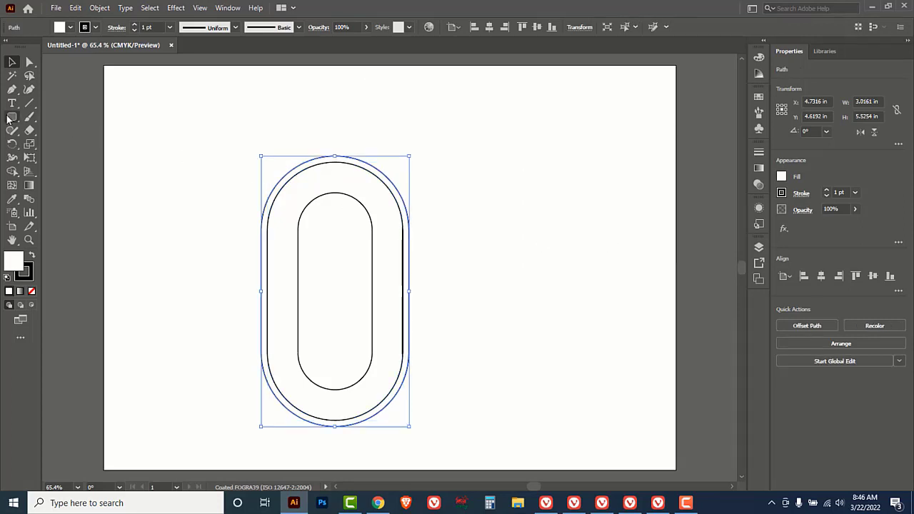
Draw a sharp-cornered rectangle about 1.62 by 5.28 in over the right half of the rounded shapes.
drag(12, 117, 62, 121)
key(ctrl+shift+a)
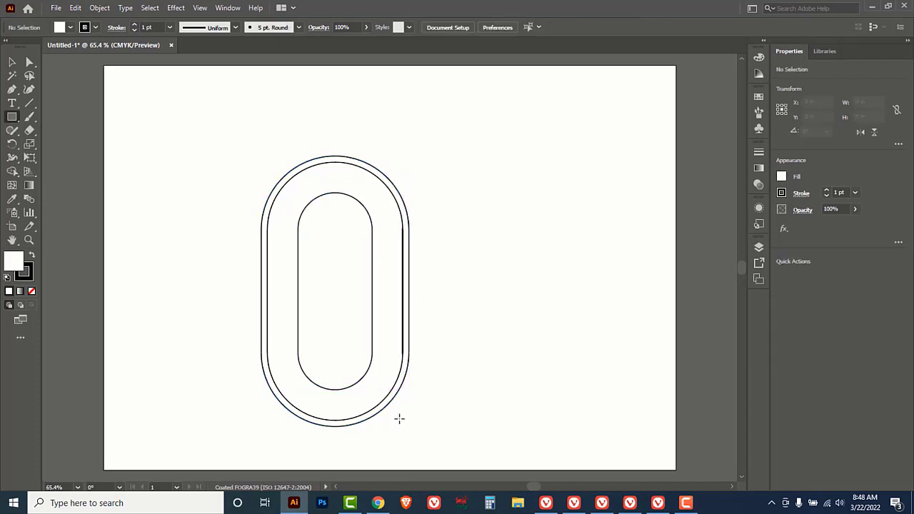
drag(409, 420, 329, 162)
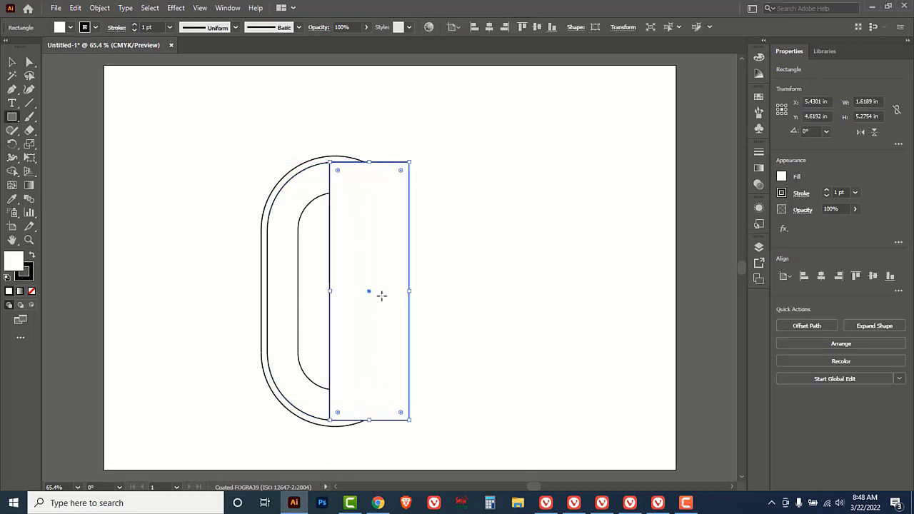
click(12, 63)
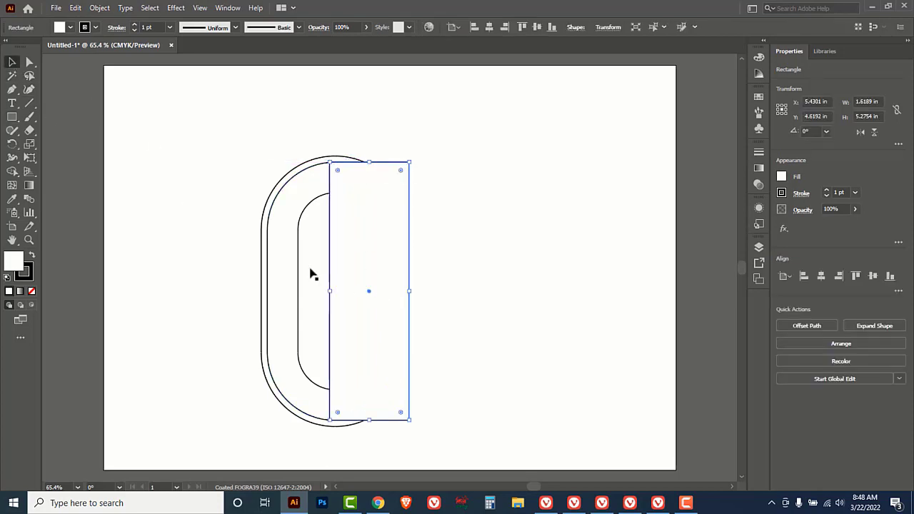
Narrow the rectangle to about 0.64 in to match the ring's right band, and place two copies of the bar to its right.
drag(331, 290, 477, 262)
key(ctrl+z)
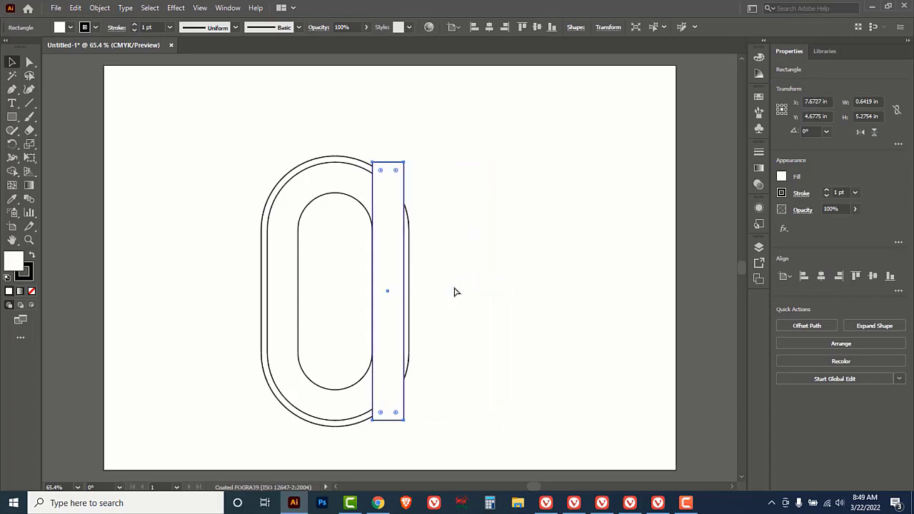
drag(383, 265, 538, 255)
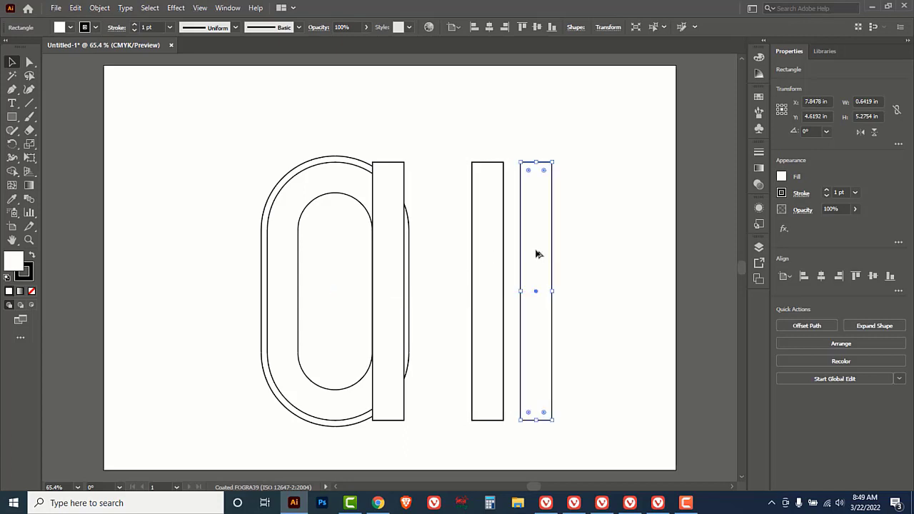
Rotate the rightmost bar 90° and fit it as a crossbar spanning the outer edges of the other two upright bars.
right_click(538, 254)
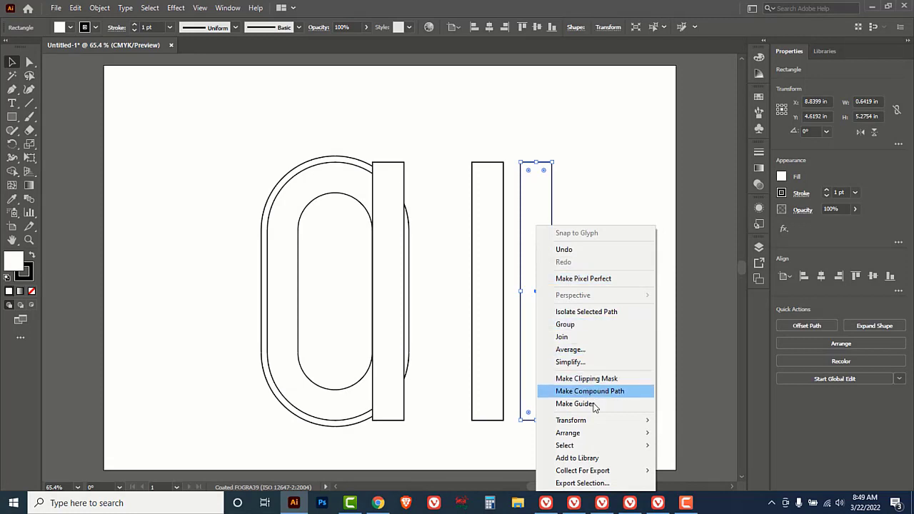
mouse_move(588, 434)
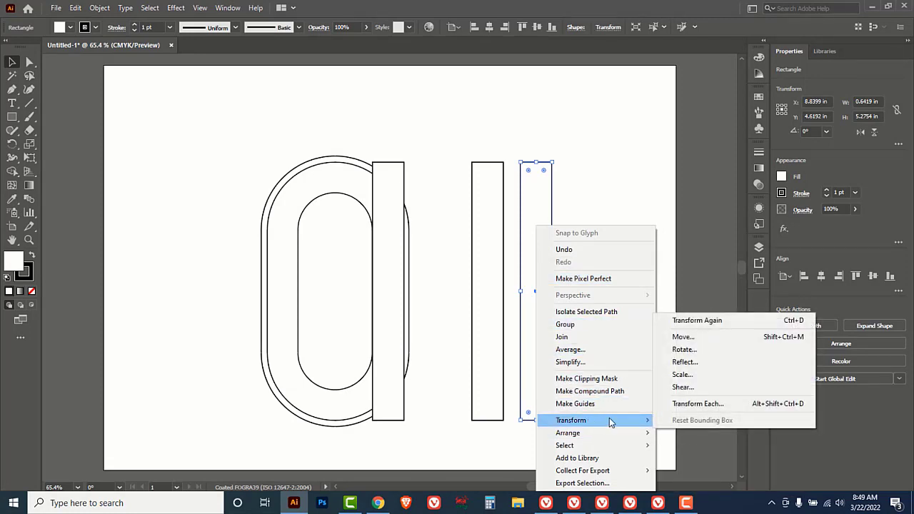
click(707, 350)
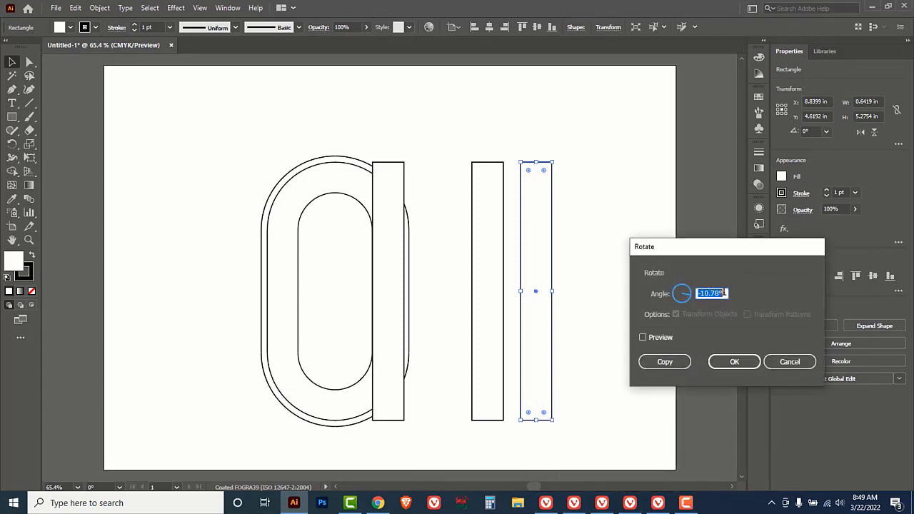
text(90)
key(Return)
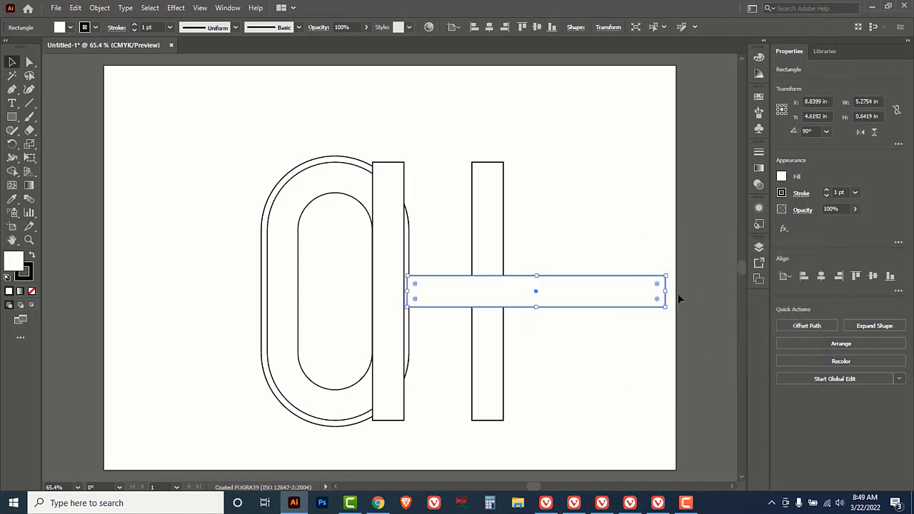
drag(534, 295, 500, 294)
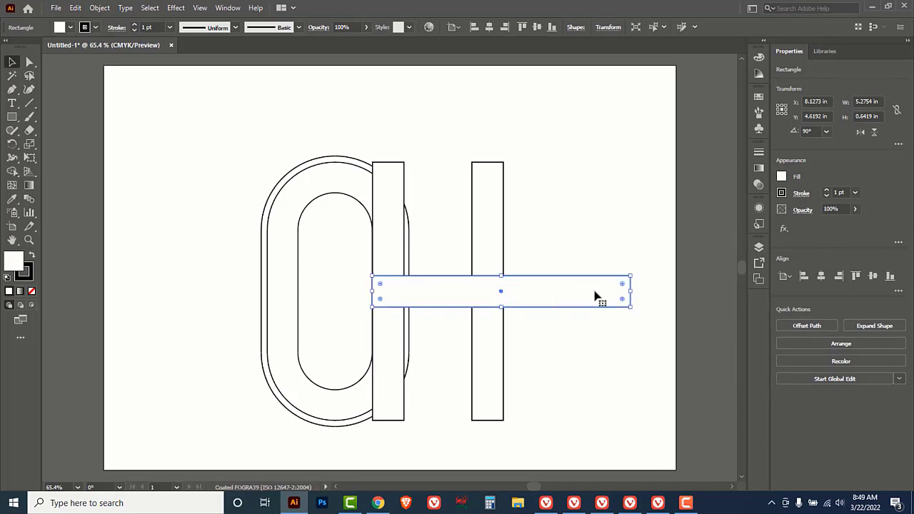
drag(633, 293, 504, 292)
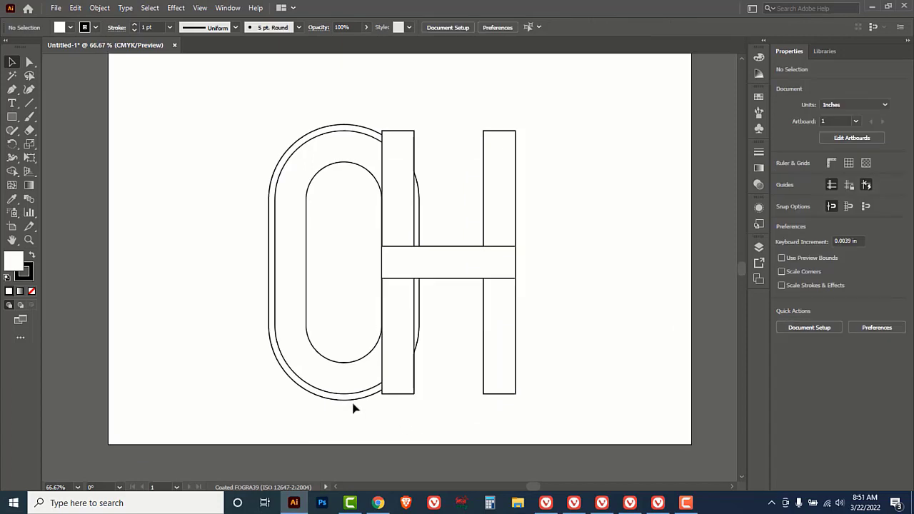
Scale the outermost rounded outline from its centre to about 3.1 by 5.68 in so it meets the left bar's lower-left corner.
click(352, 400)
ctrl+click(373, 371)
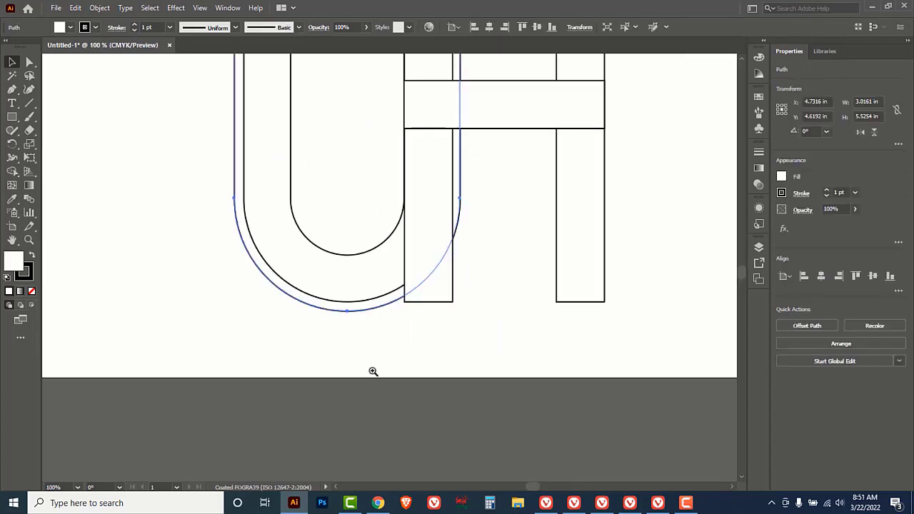
ctrl+click(404, 297)
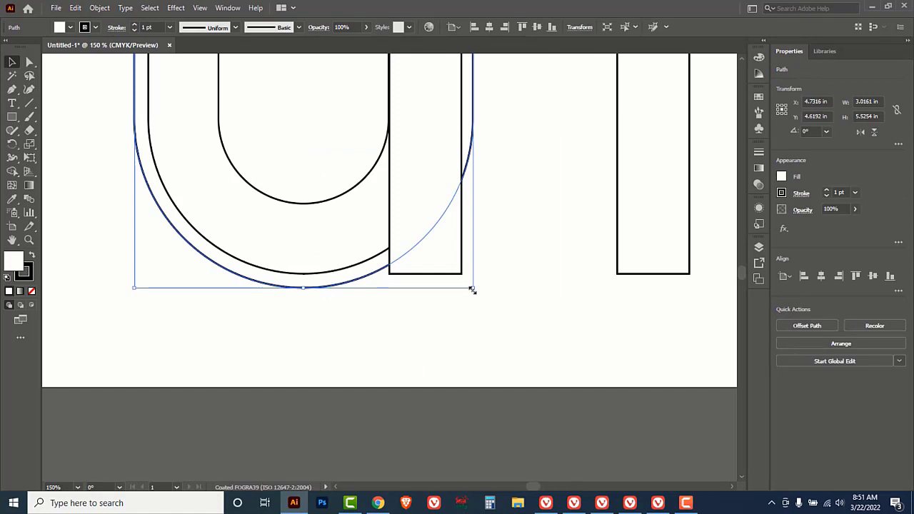
drag(472, 288, 479, 297)
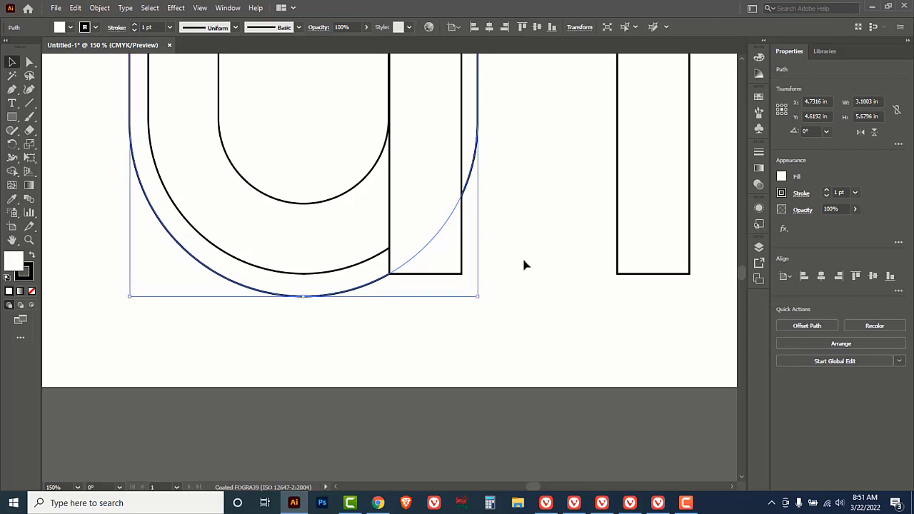
click(524, 265)
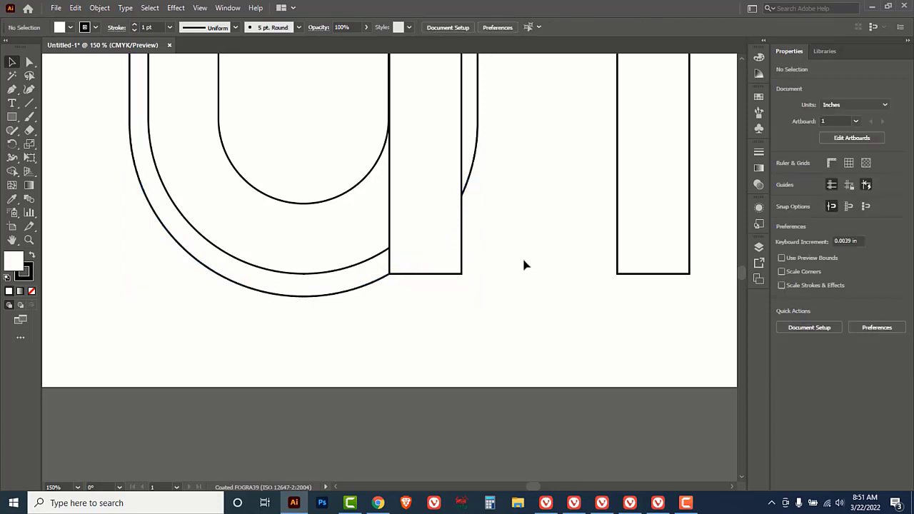
ctrl+alt+click(507, 217)
ctrl+alt+click(468, 219)
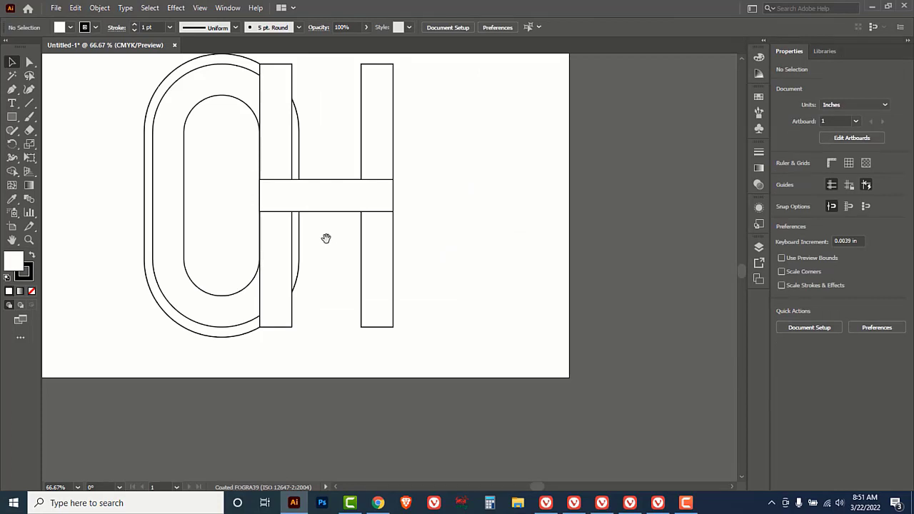
drag(325, 238, 440, 312)
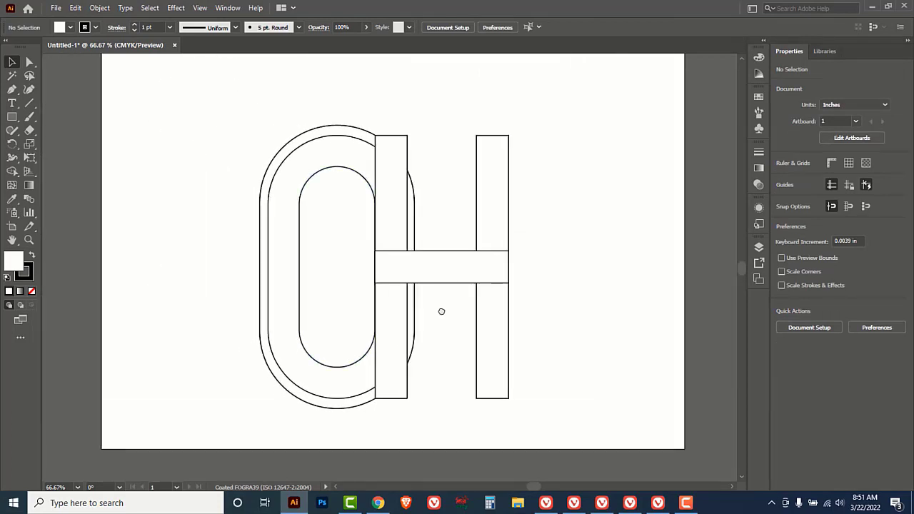
Draw a thin rectangle about 1.87 by 0.39 in above and left of the letterform and rotate it to about 25°.
click(12, 117)
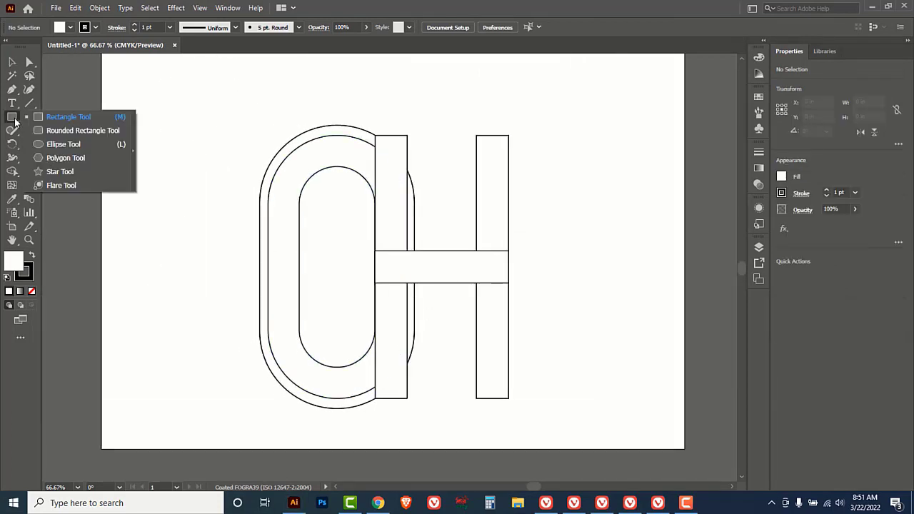
click(67, 116)
drag(156, 99, 251, 120)
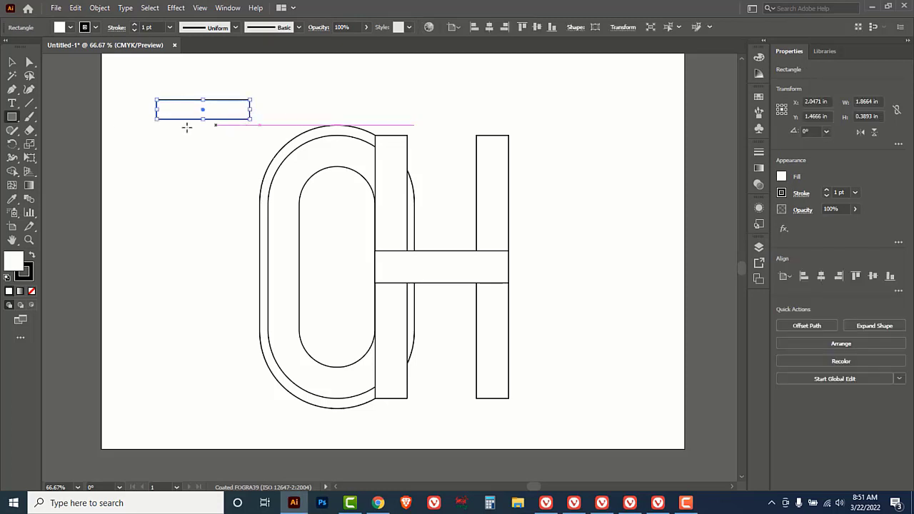
click(11, 144)
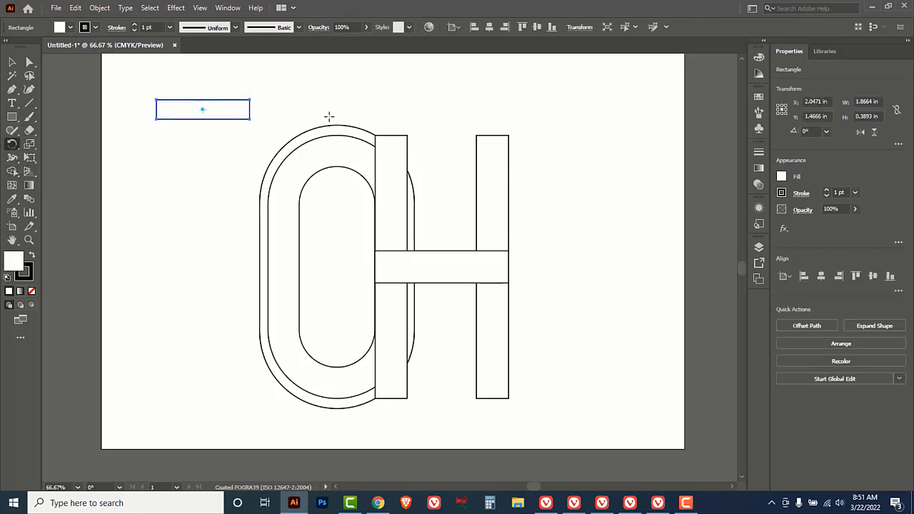
drag(326, 116, 243, 71)
key(v)
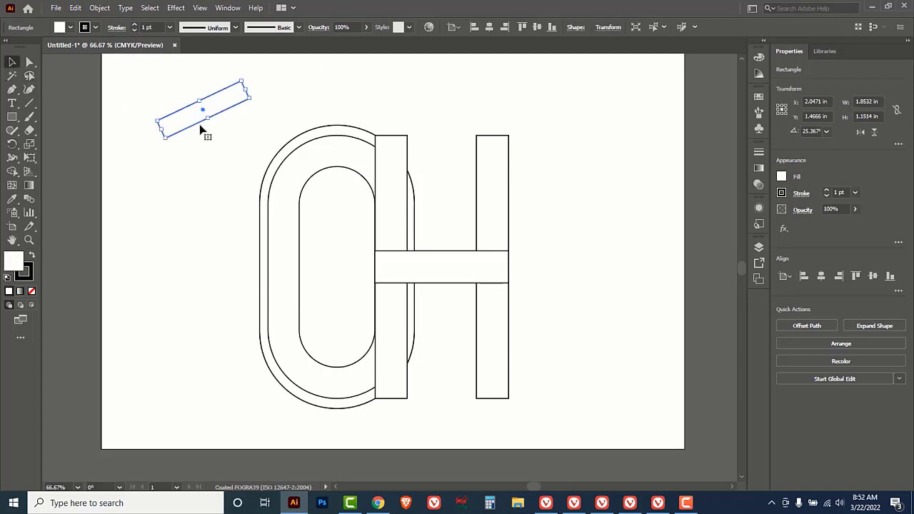
Move the thin strip across the lower-left curve of the rounded ring and rotate it to about 47°.
drag(228, 123, 312, 351)
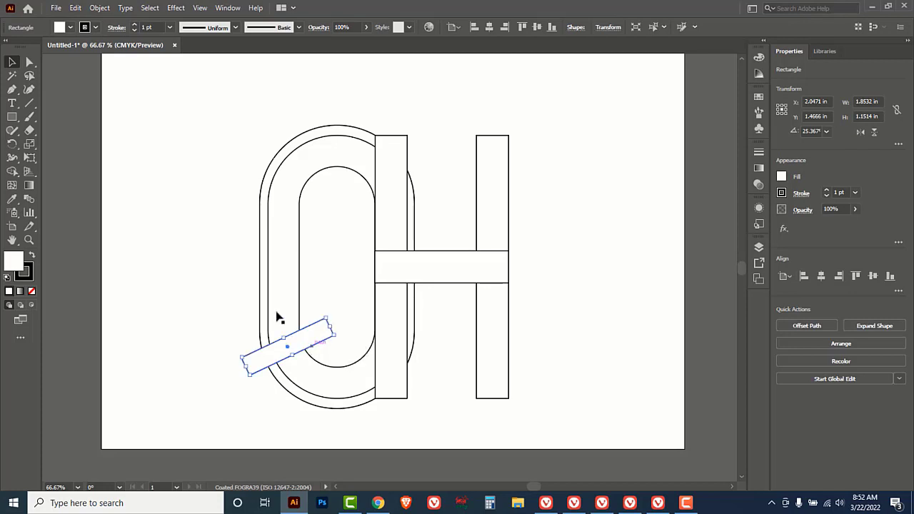
key(r)
drag(340, 259, 319, 213)
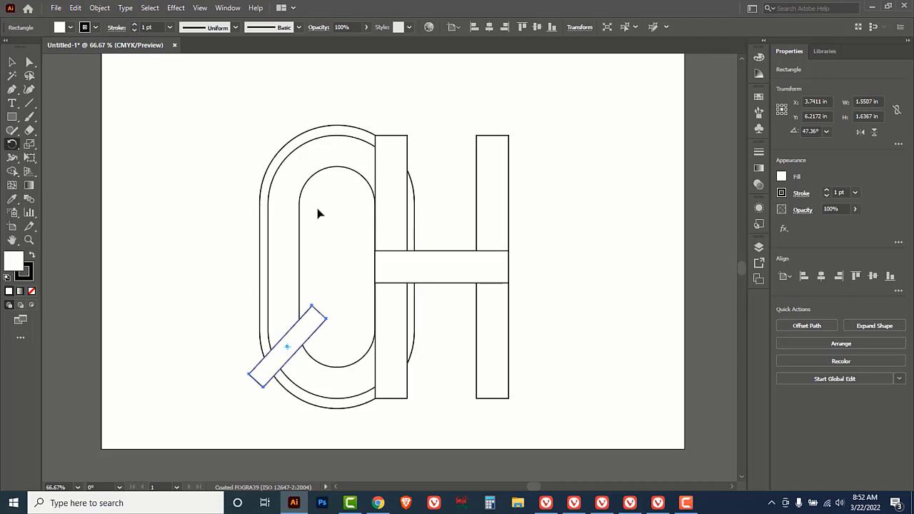
click(13, 62)
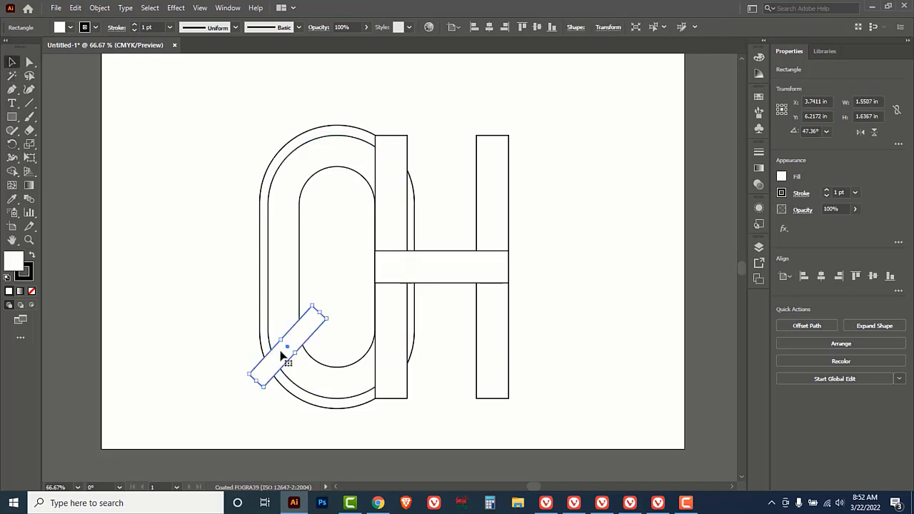
Place a copy of the diagonal strip across the upper part of the left bar and rotate it to a shallower angle.
drag(288, 350, 416, 186)
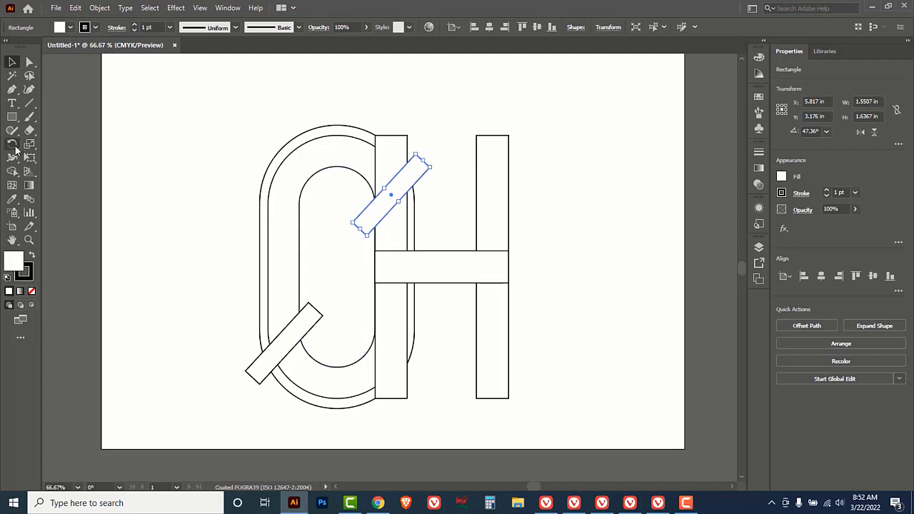
click(15, 146)
mouse_move(465, 136)
mouse_down()
mouse_move(474, 153)
mouse_move(477, 143)
mouse_up()
click(12, 62)
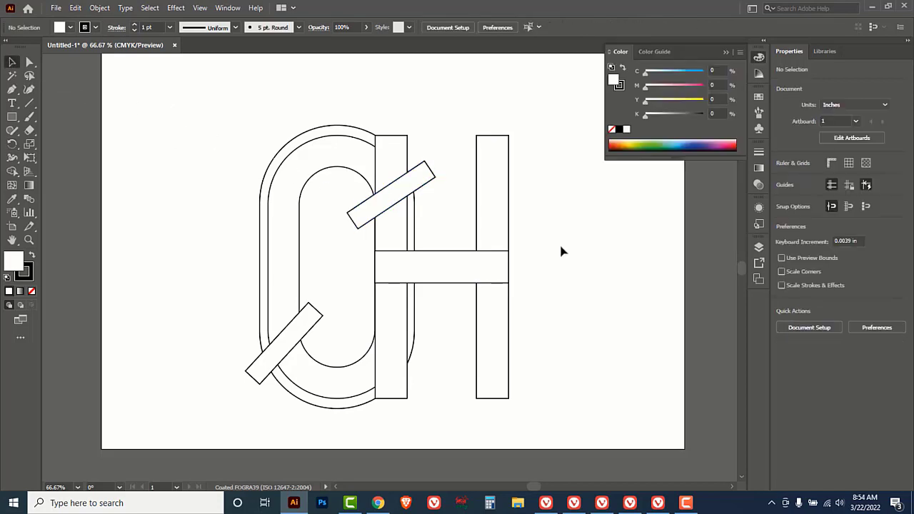
In outline view, scale the middle rounded outline from its centre to about 2.81 by 5.36 in, matching the left bar's right edge, and return to preview.
key(ctrl+y)
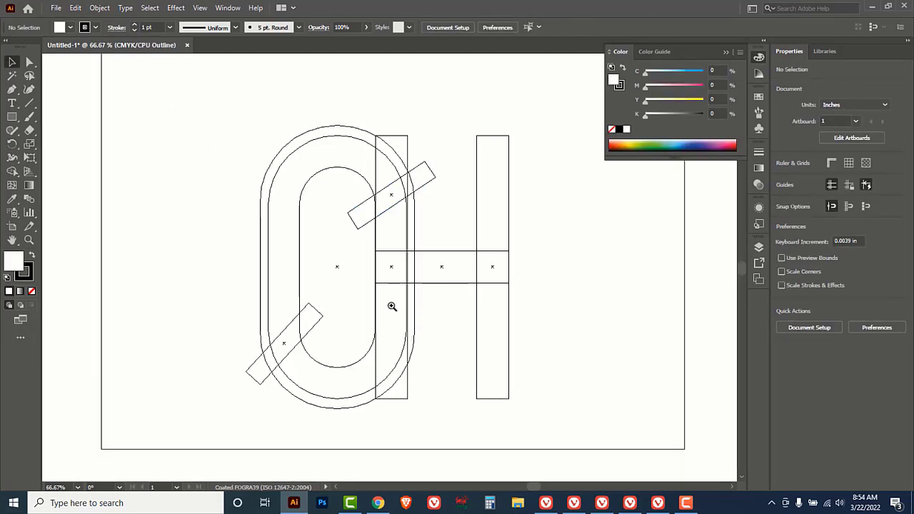
click(392, 306)
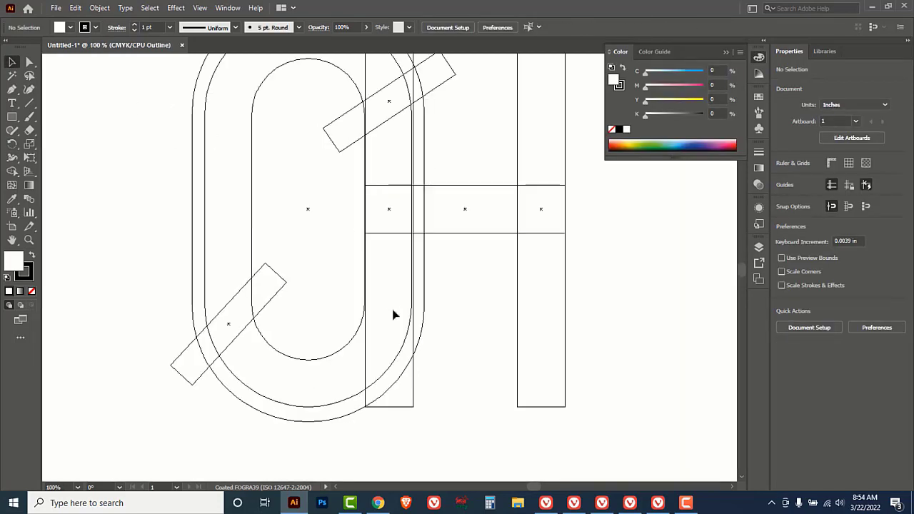
drag(420, 313, 418, 400)
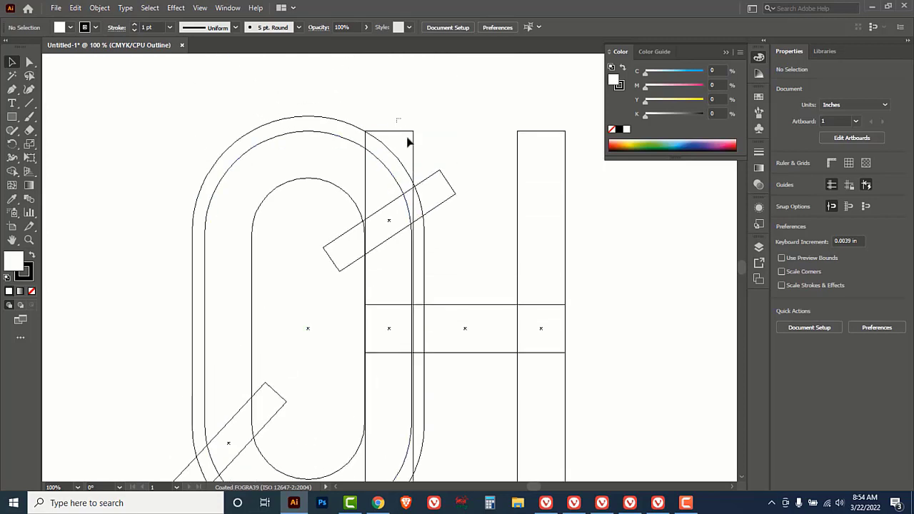
click(412, 155)
click(402, 334)
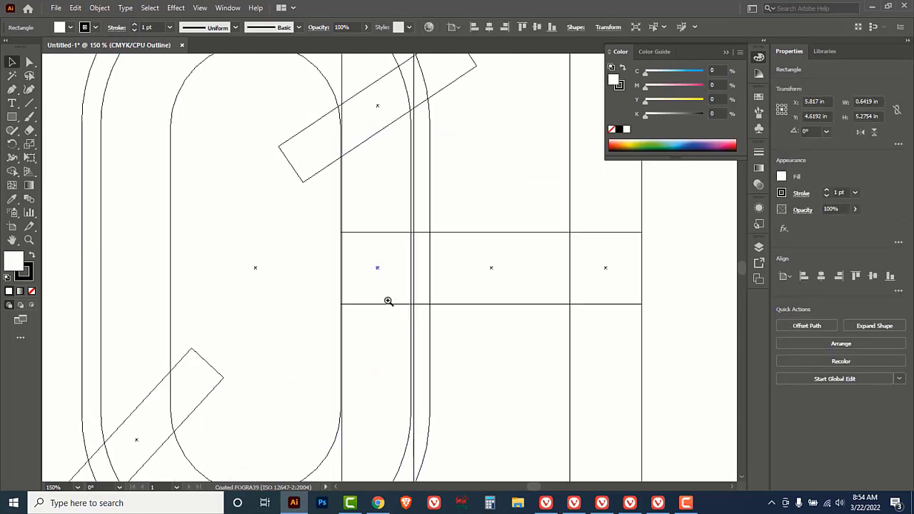
click(389, 298)
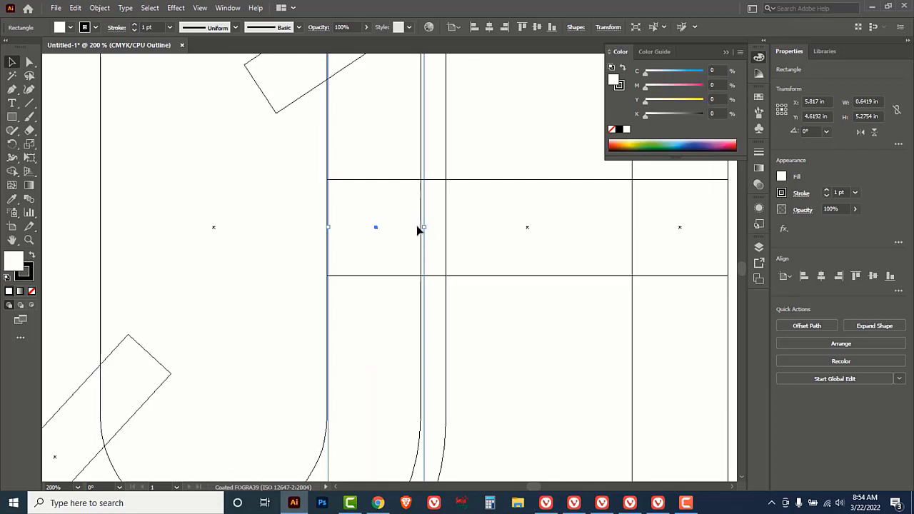
key(space)
key(space)
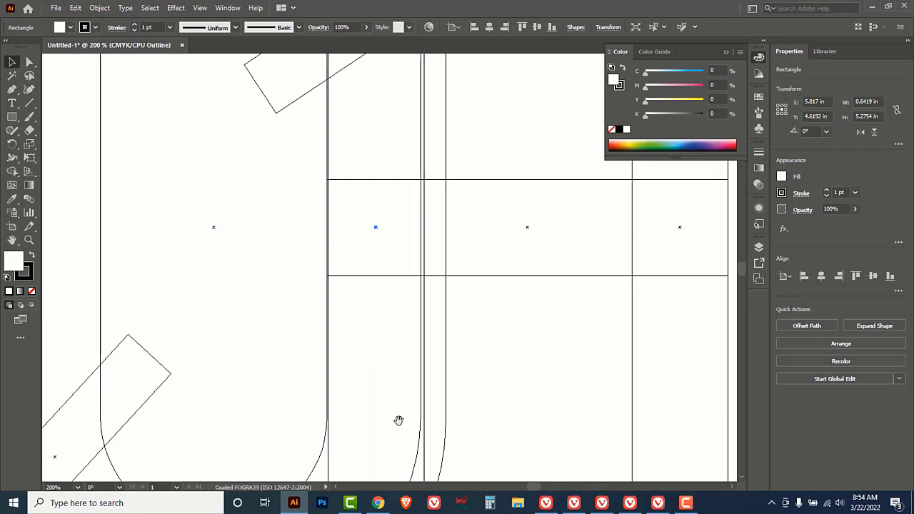
drag(398, 421, 414, 247)
click(310, 429)
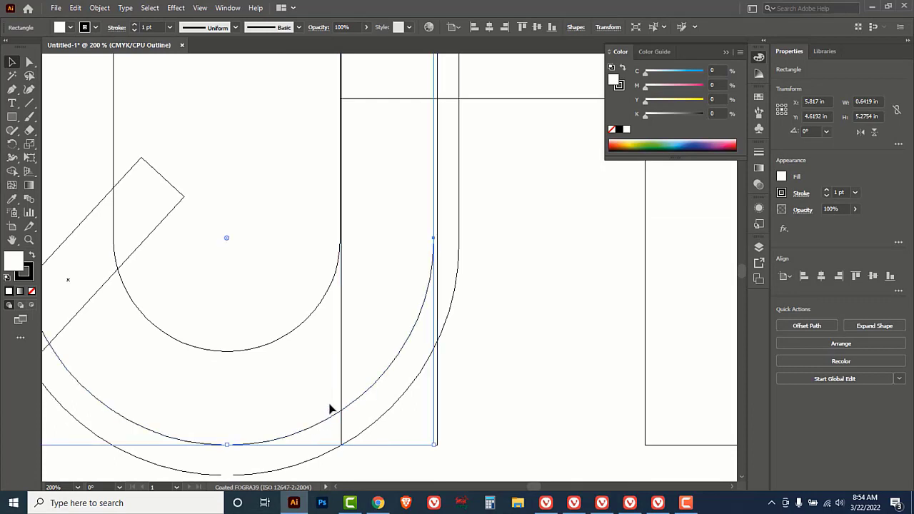
drag(435, 448, 439, 449)
key(ctrl+shift+b)
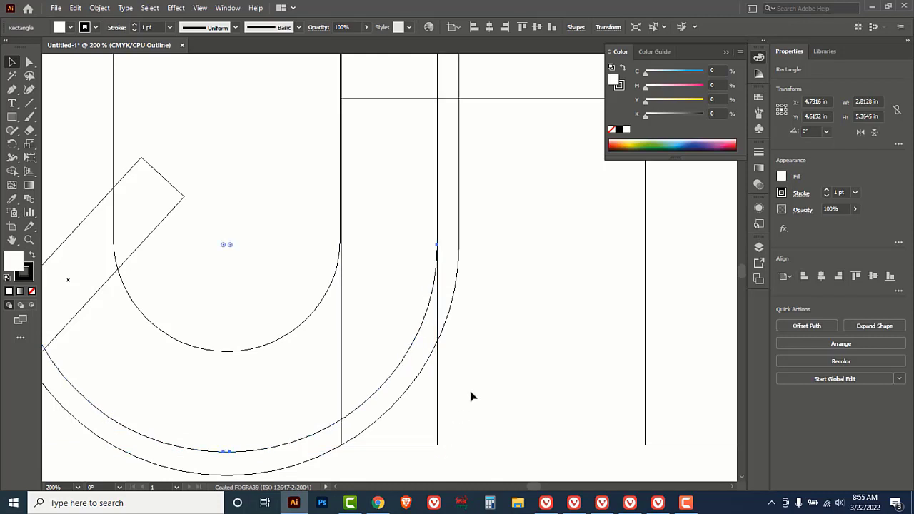
key(ctrl+y)
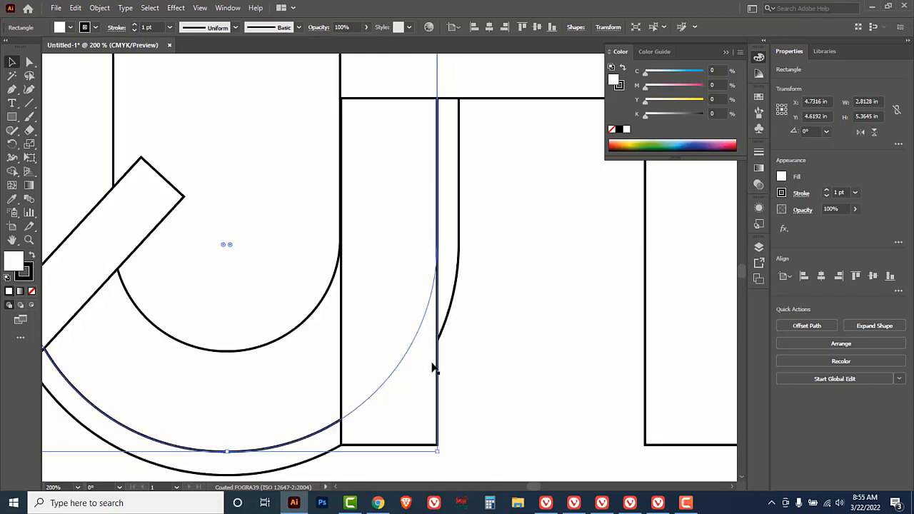
Select all shapes and use Shape Builder to merge the left bar's top, the ring band between the strips, and the bar's lower corner.
alt+click(488, 319)
alt+click(487, 319)
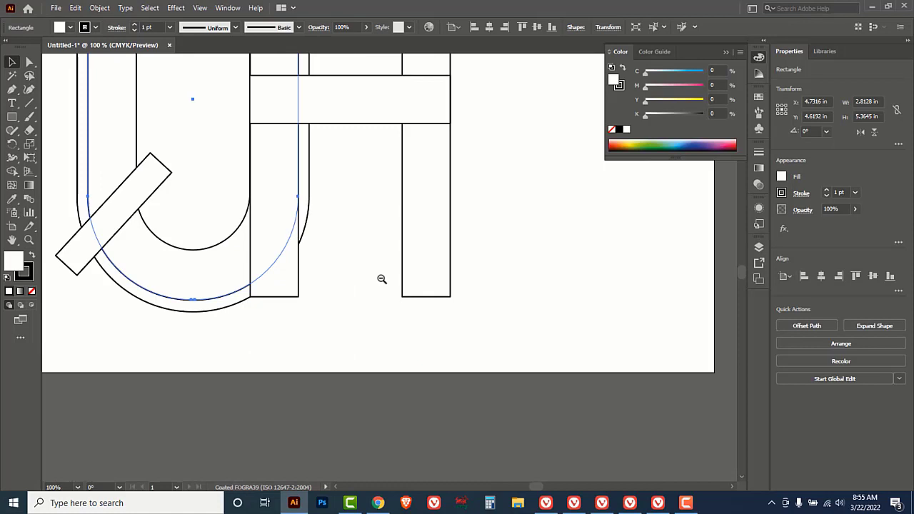
alt+click(380, 277)
drag(382, 222, 450, 335)
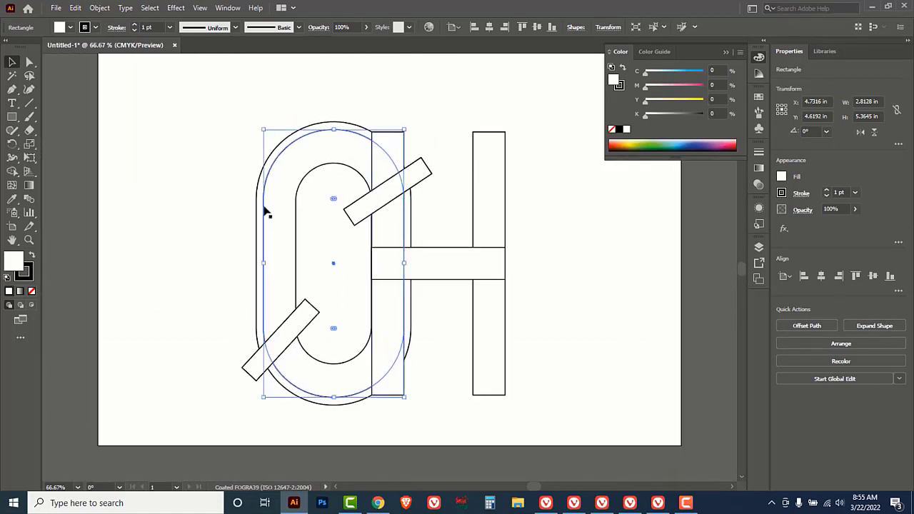
drag(173, 100, 540, 392)
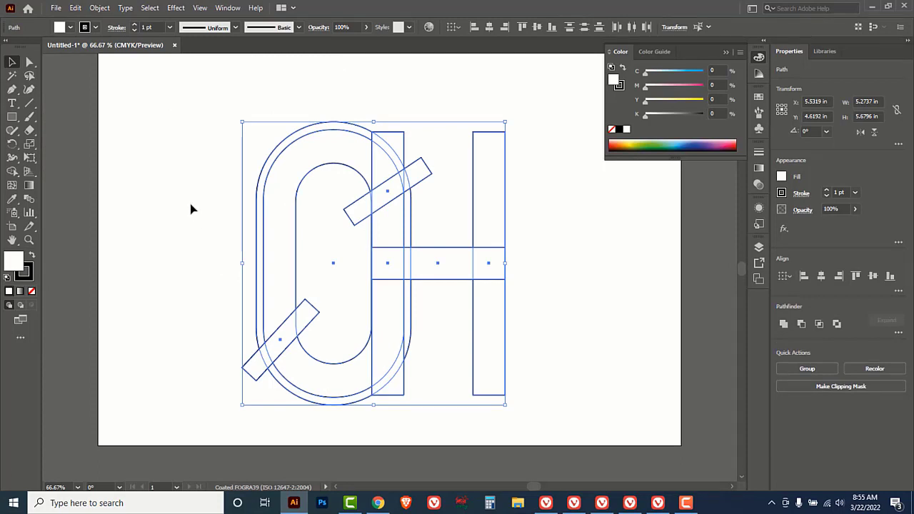
drag(12, 175, 69, 172)
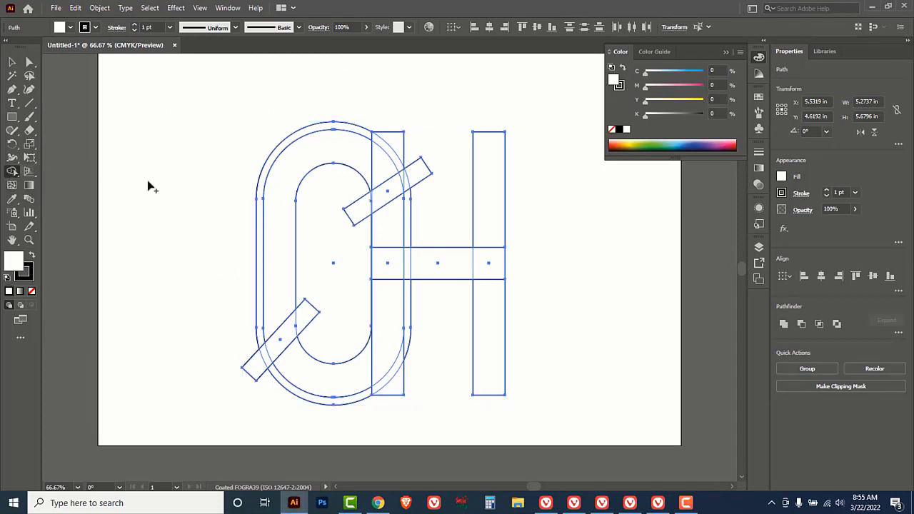
click(380, 172)
mouse_move(388, 217)
mouse_down()
mouse_move(376, 347)
mouse_move(333, 386)
mouse_up()
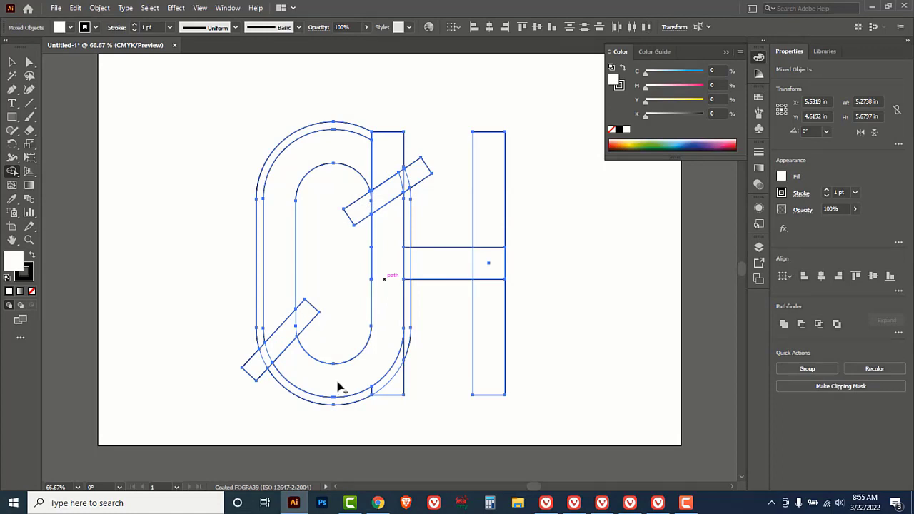
click(392, 384)
Merge the crossbar with the right upright bar using Shape Builder and deselect everything.
mouse_move(449, 267)
mouse_down()
mouse_move(485, 260)
mouse_move(485, 210)
mouse_move(481, 349)
mouse_up()
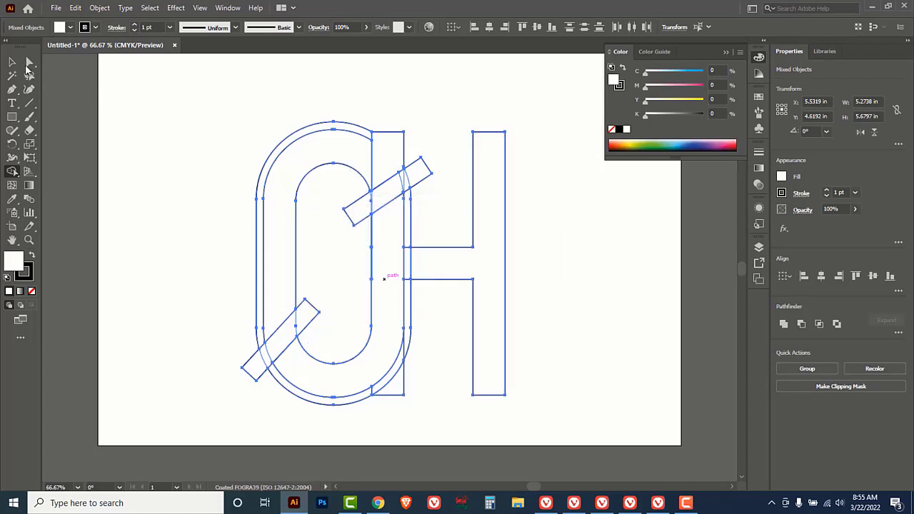
click(10, 64)
click(523, 234)
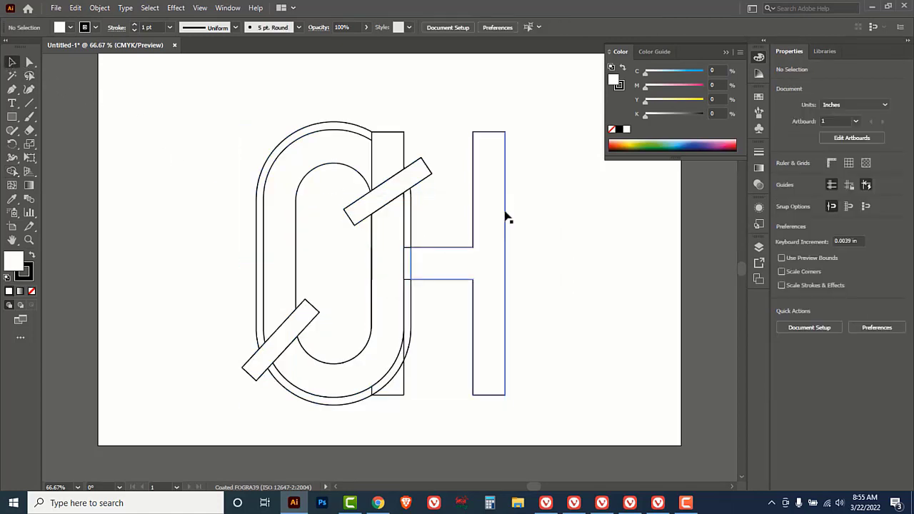
Remove the stroke from the merged right bar and crossbar and fill the shape with black.
click(507, 216)
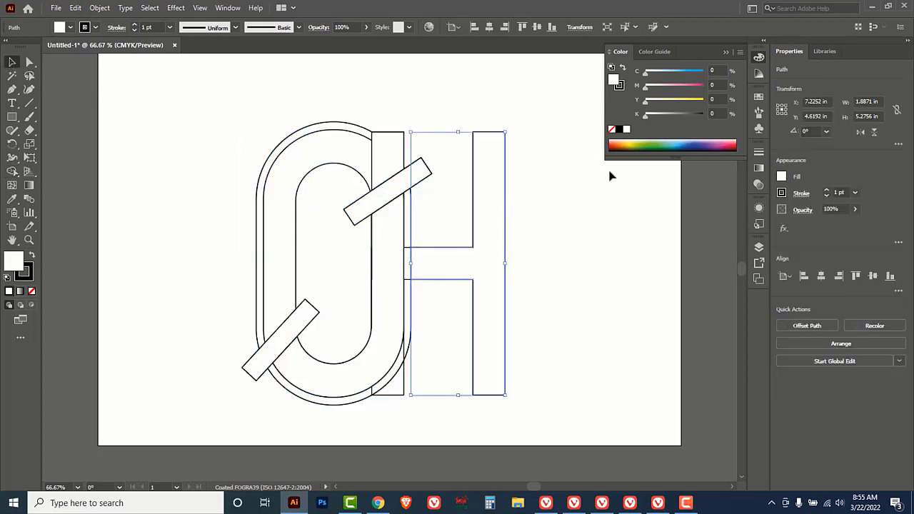
click(621, 87)
click(612, 130)
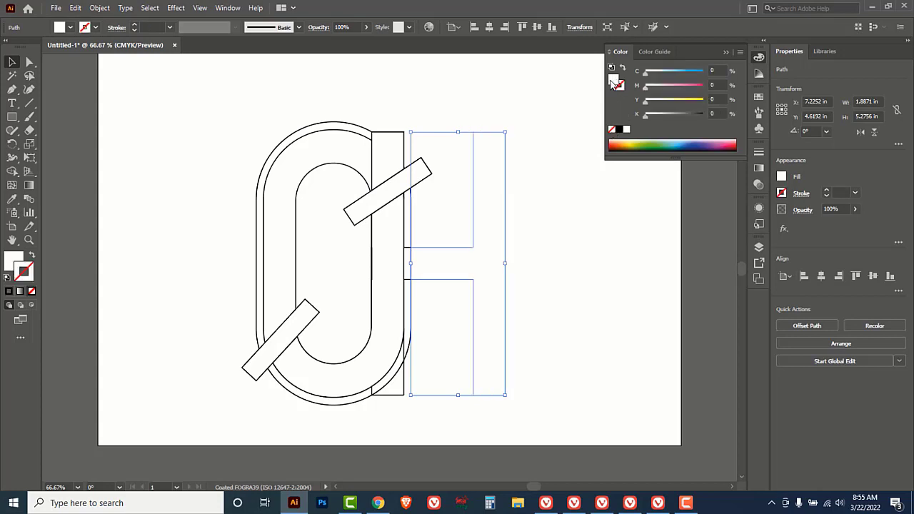
click(619, 131)
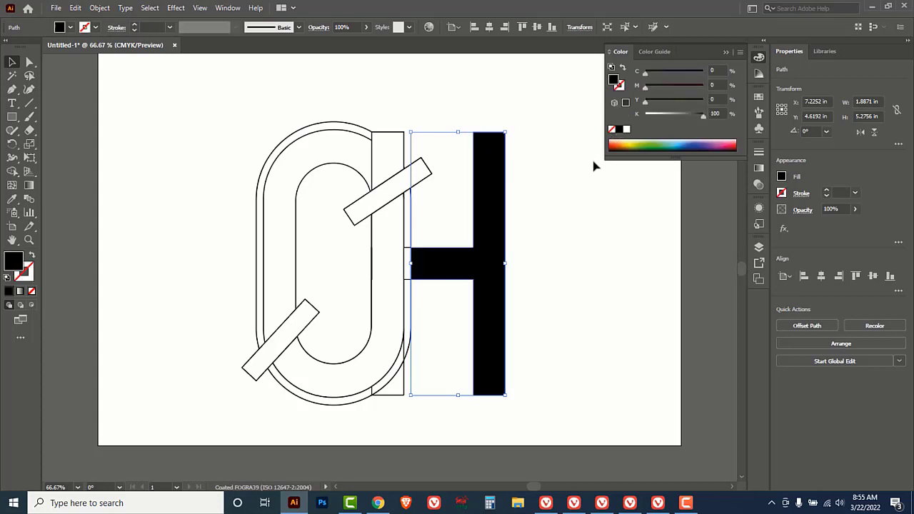
click(558, 249)
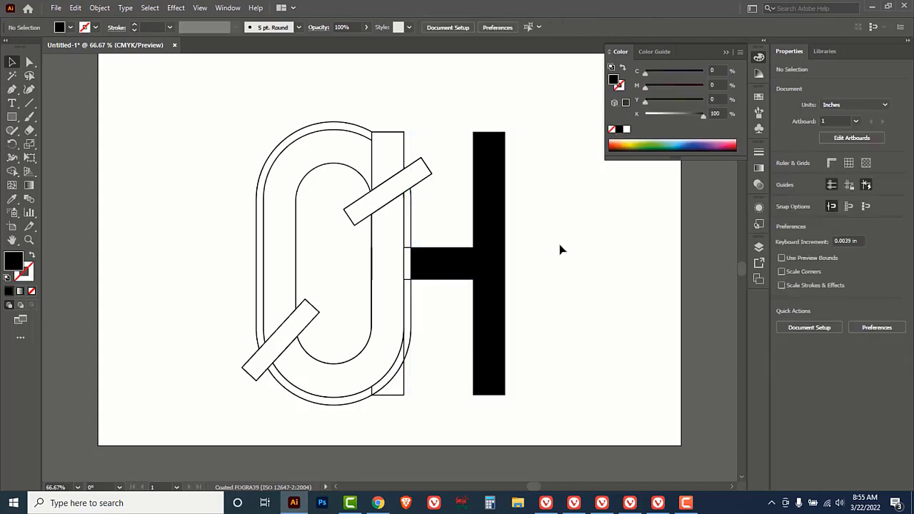
Copy the black, strokeless look from the right bar to the left bar's top section and lower corner piece with the Eyedropper.
click(405, 138)
click(12, 199)
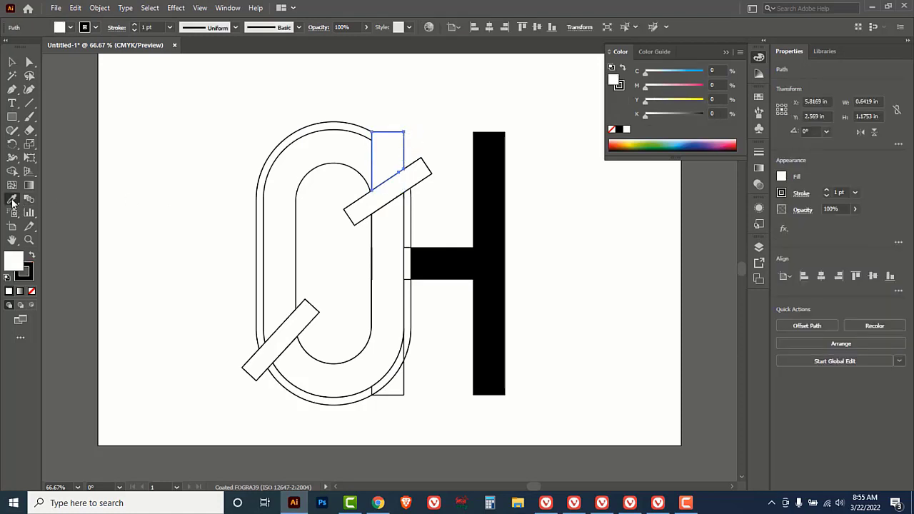
click(493, 207)
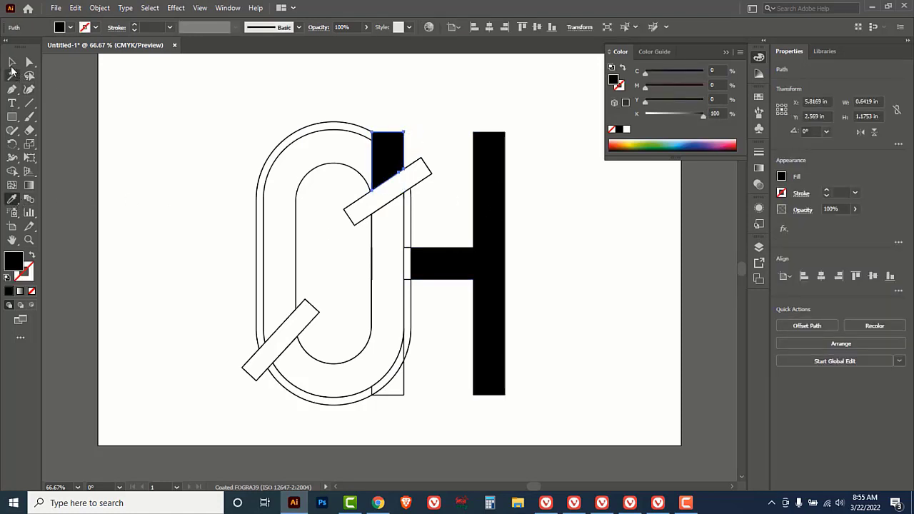
click(12, 62)
click(398, 395)
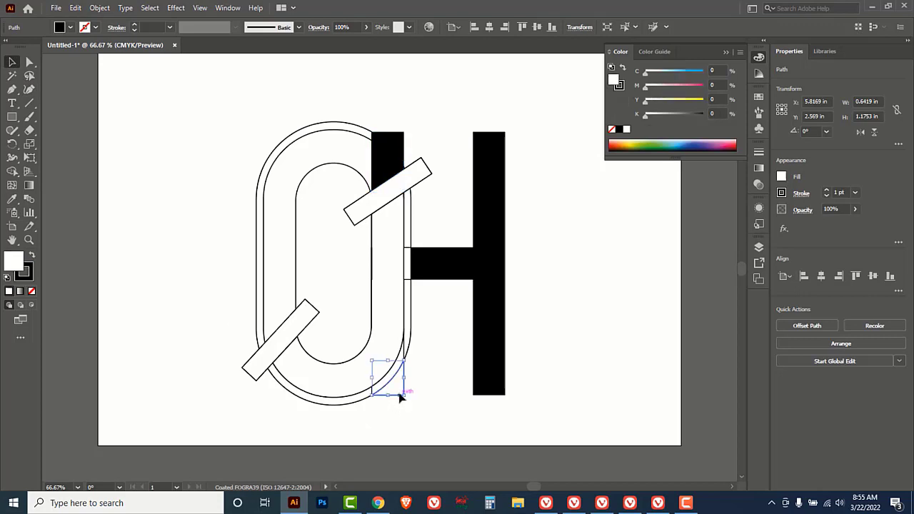
click(12, 200)
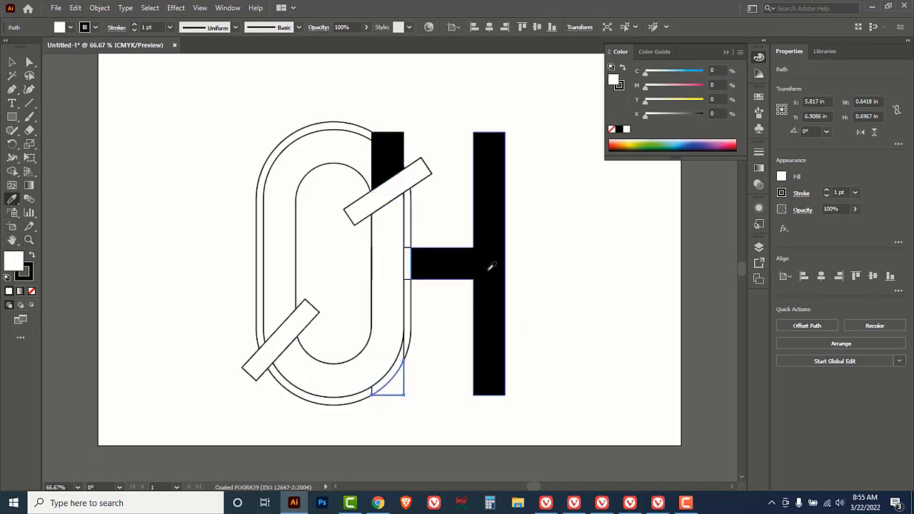
click(491, 265)
click(12, 62)
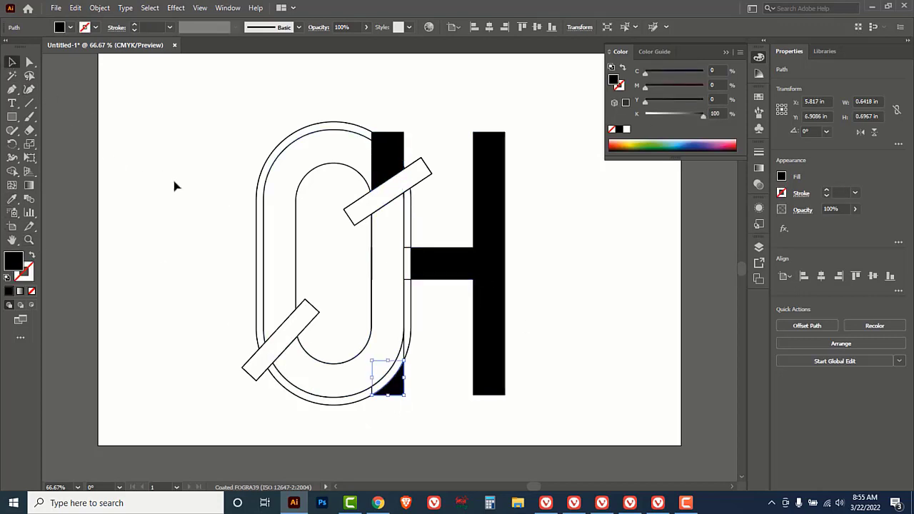
Fill the J-shaped ring section with red at magenta 100% and yellow 100%, remove its stroke, and deselect it.
click(173, 184)
click(327, 368)
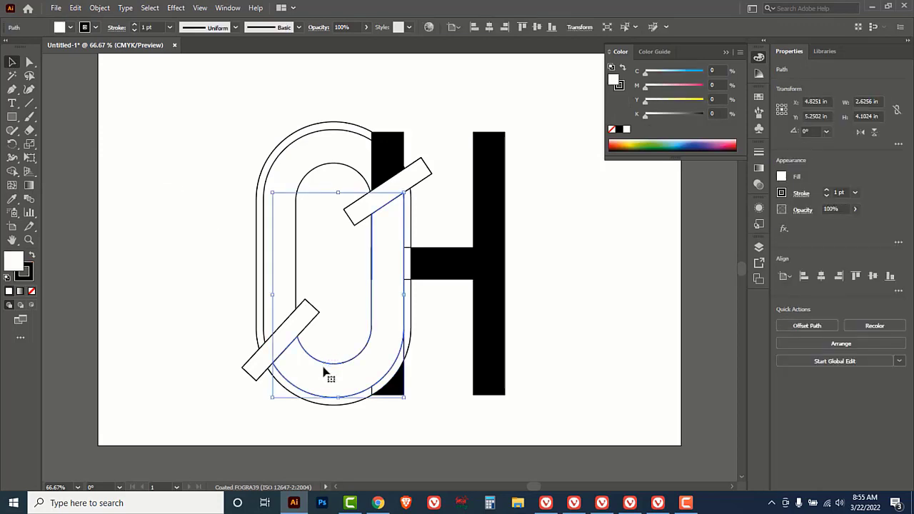
click(13, 199)
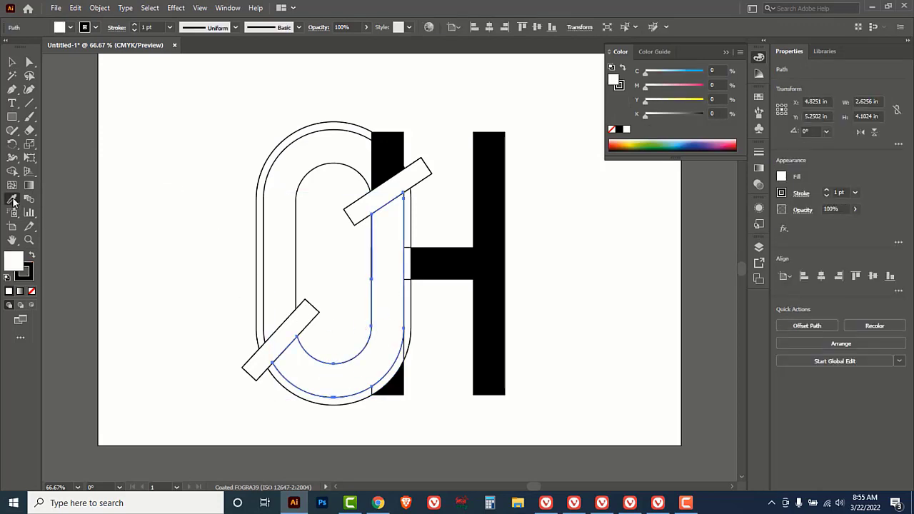
drag(645, 86, 706, 95)
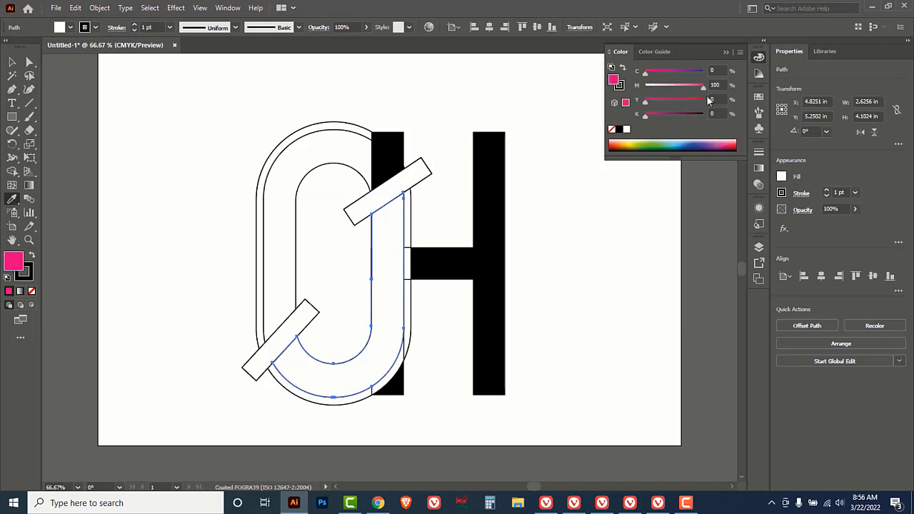
drag(645, 104, 731, 106)
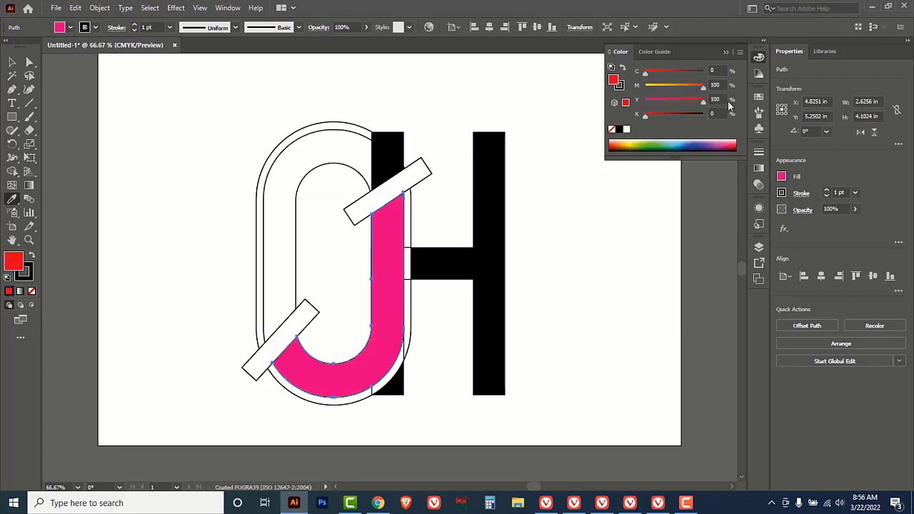
click(619, 86)
click(611, 130)
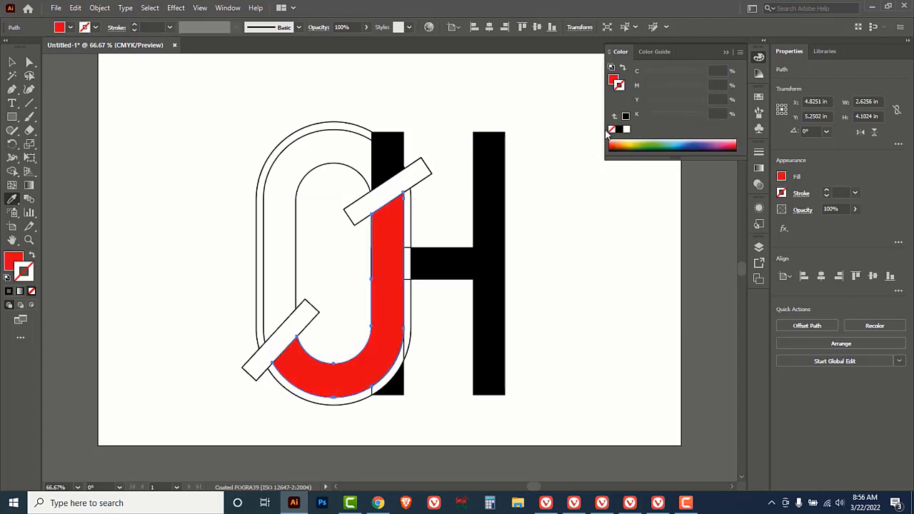
click(12, 64)
click(168, 164)
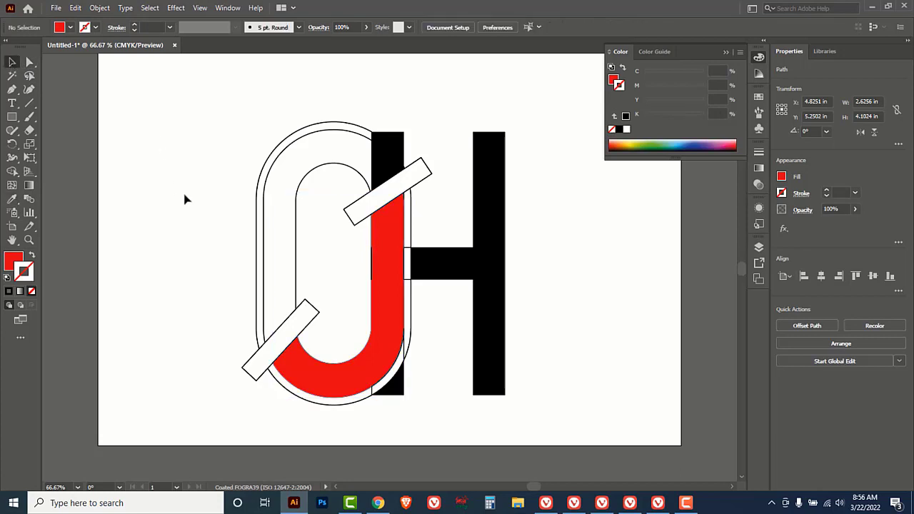
Delete the leftover rounded ring outlines and the two diagonal cutting strips.
drag(206, 193, 303, 238)
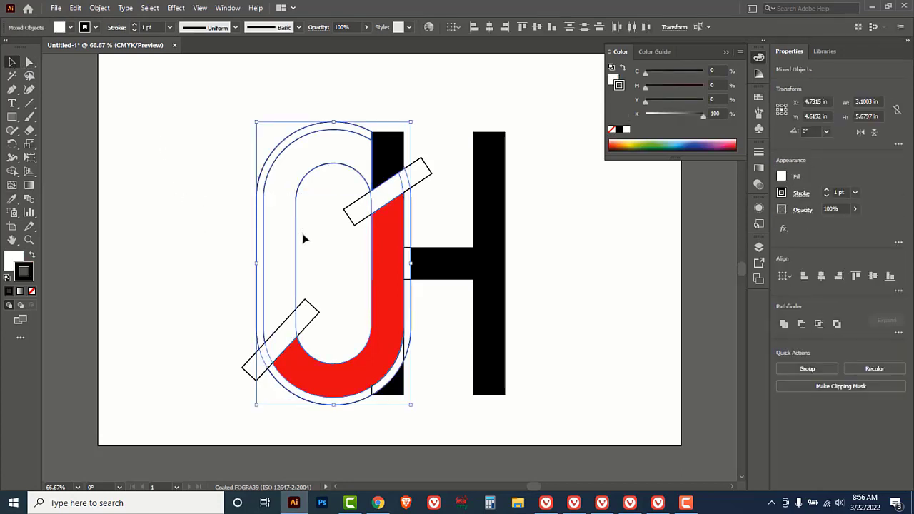
key(Delete)
click(319, 312)
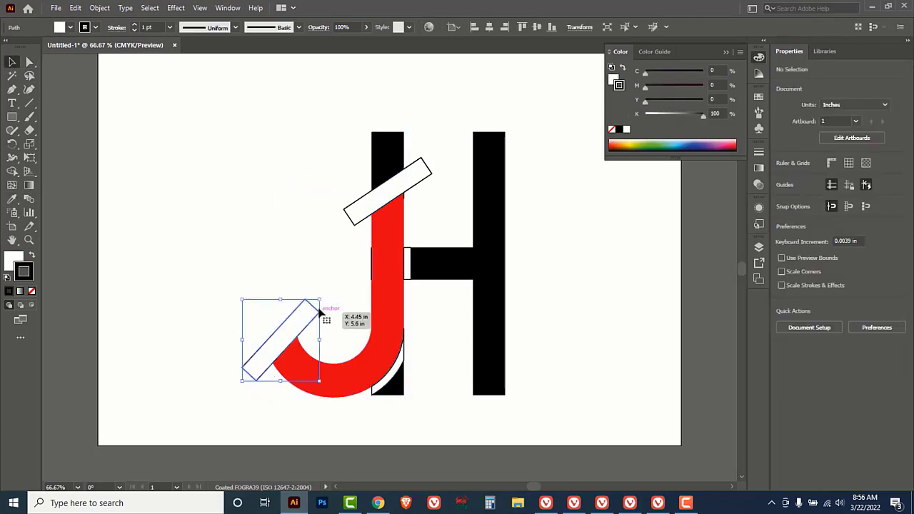
key(Delete)
click(355, 216)
key(Delete)
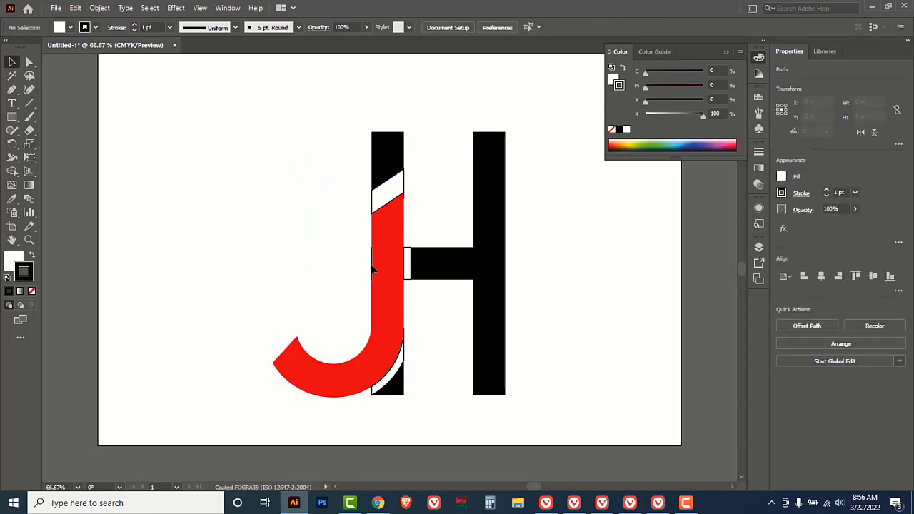
Delete the leftover outlined pieces in the diagonal gap, crossbar gap and lower corner gap, plus the sliver on the J's left edge.
click(393, 184)
key(Delete)
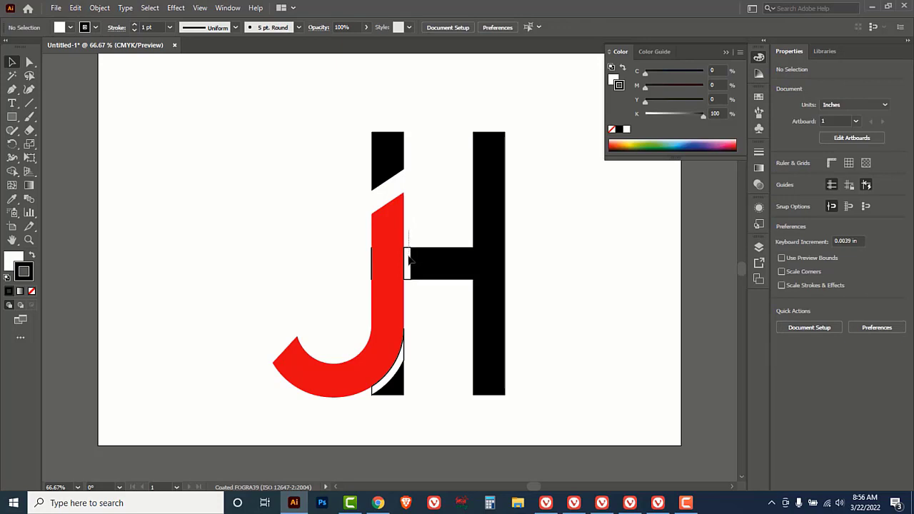
click(407, 257)
key(Delete)
click(407, 357)
key(Delete)
click(371, 258)
key(Delete)
Darken the J's red fill by setting cyan to 8% and black to 5%, and deselect it.
click(394, 306)
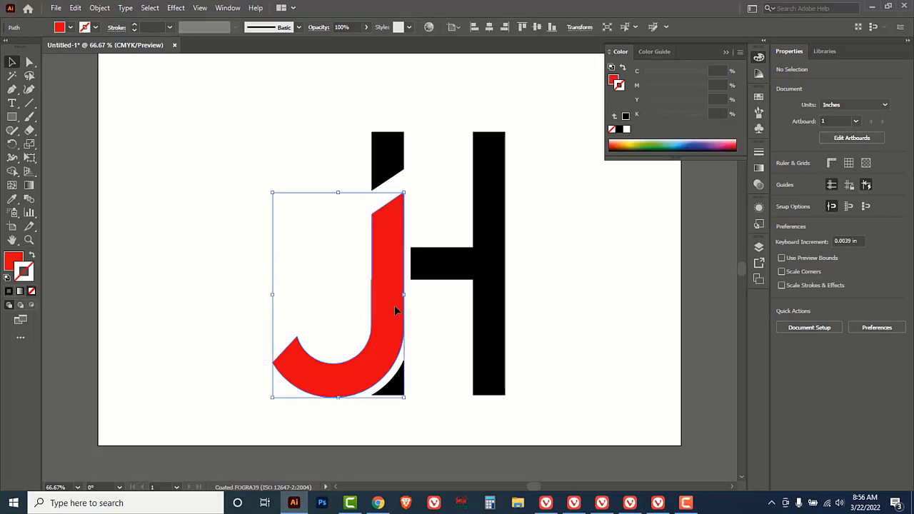
click(615, 79)
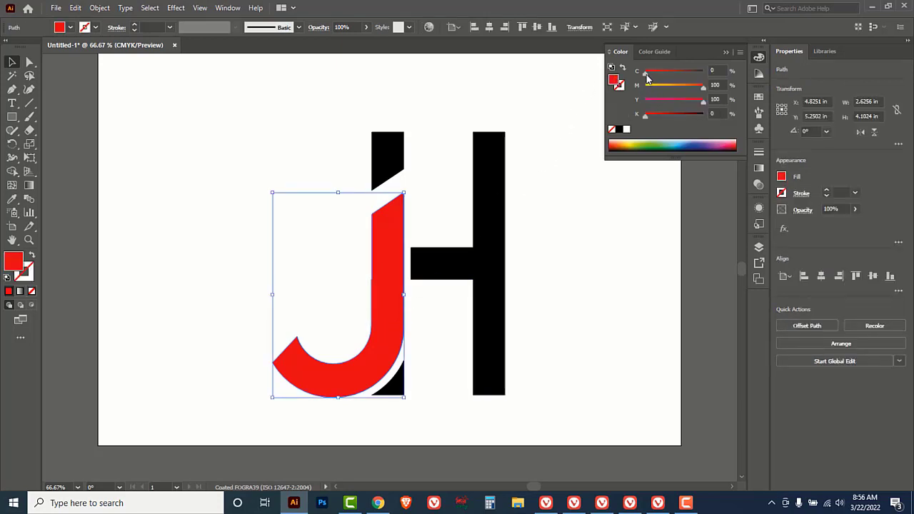
drag(647, 75, 650, 74)
click(286, 159)
Scale the whole JH logo down to about 1.3 × 1.5 in and place it at the artboard's centre.
key(ctrl+1)
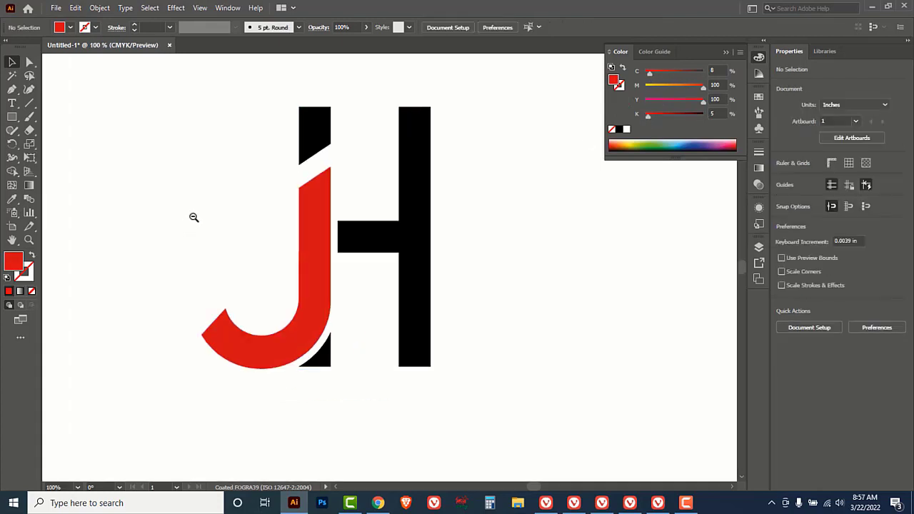
key(ctrl+minus)
key(ctrl+minus)
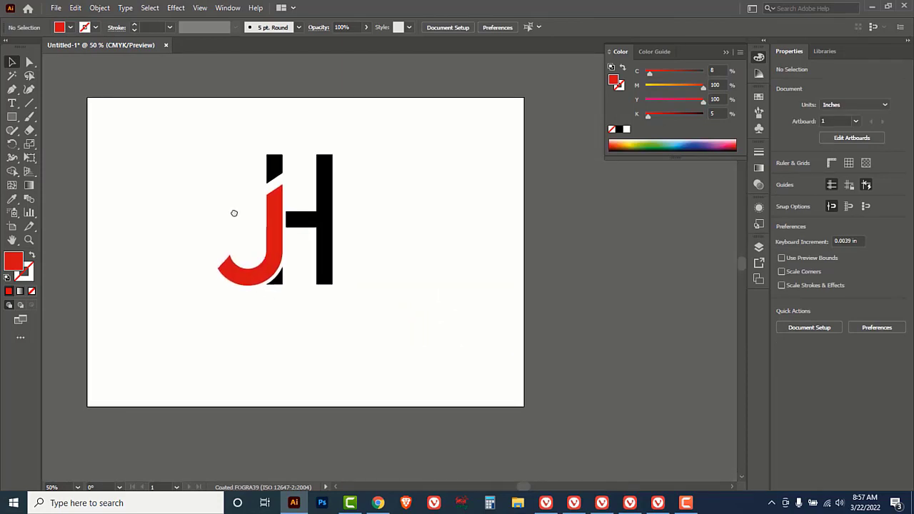
drag(147, 124, 300, 249)
drag(273, 221, 304, 246)
click(369, 250)
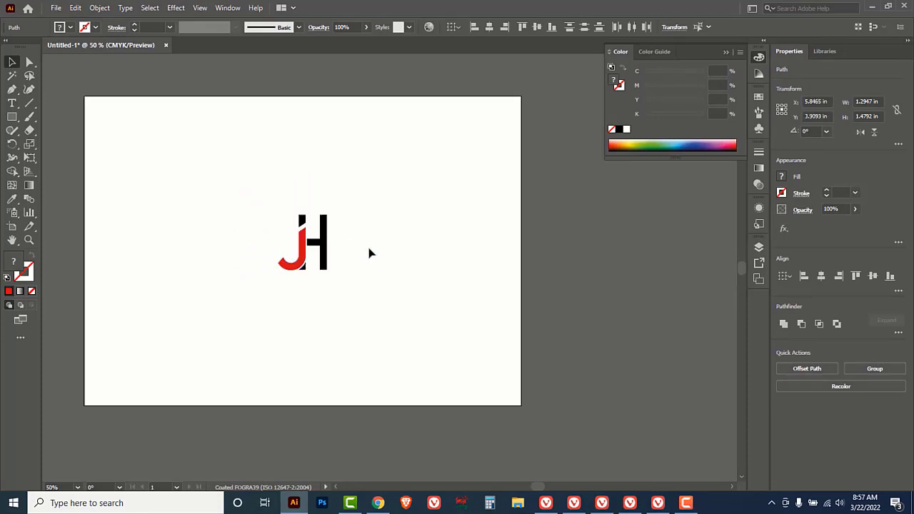
Shrink the artboard around the logo to about 2.5 × 2.32 in using the Artboard tool.
click(12, 228)
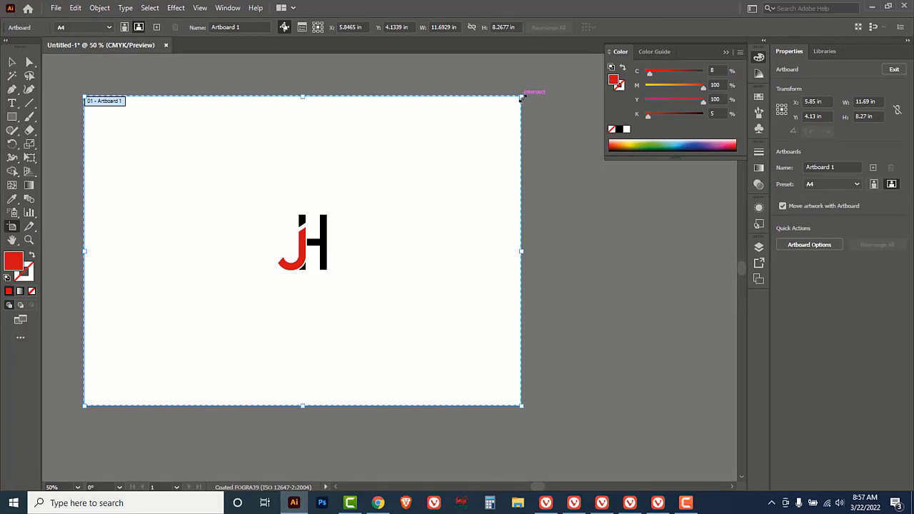
drag(521, 99, 357, 199)
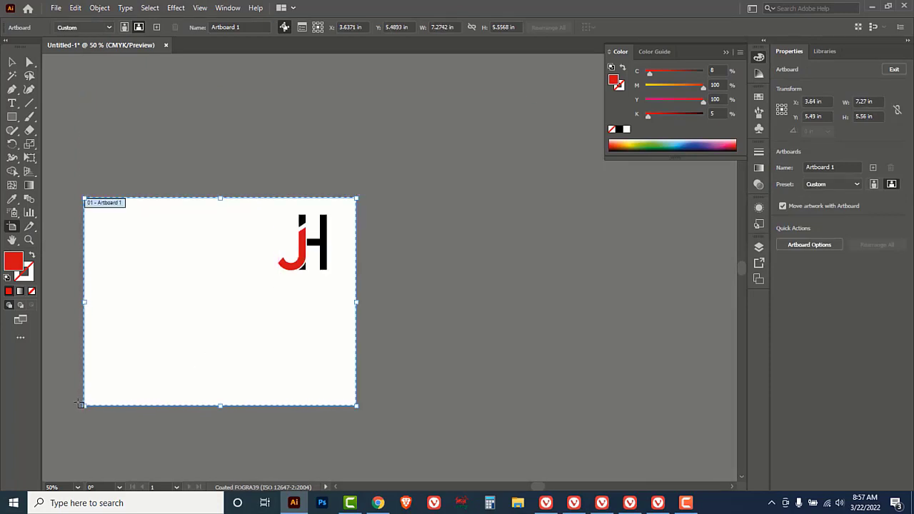
drag(84, 407, 262, 285)
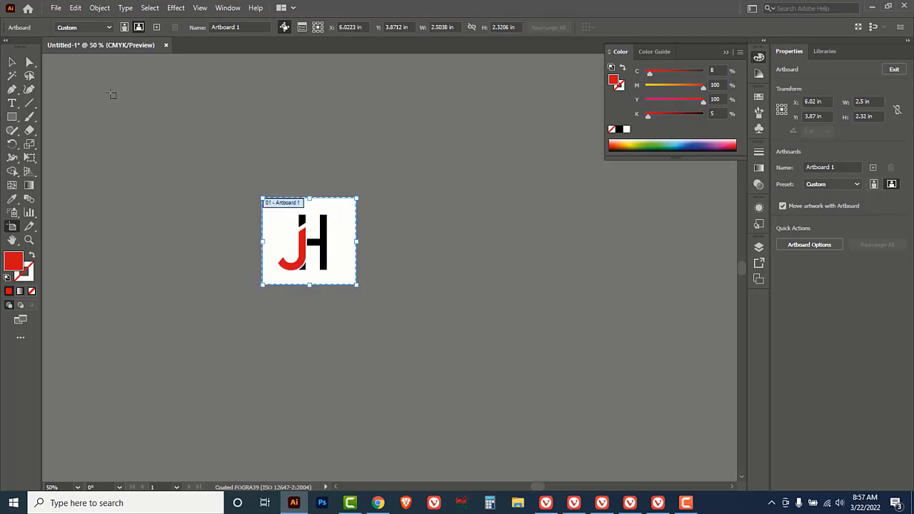
click(12, 62)
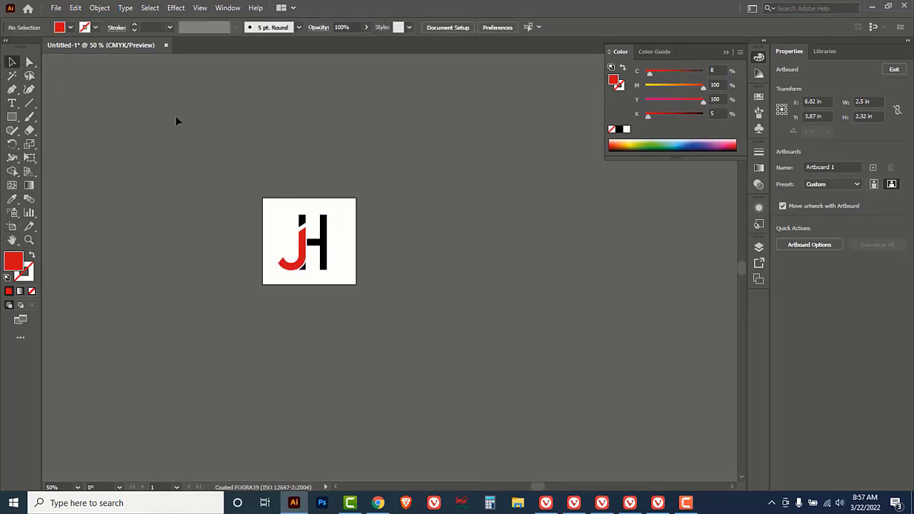
Move the whole logo slightly upward to centre it vertically on the resized artboard, and deselect it.
ctrl+click(314, 238)
ctrl+click(393, 268)
ctrl+click(392, 267)
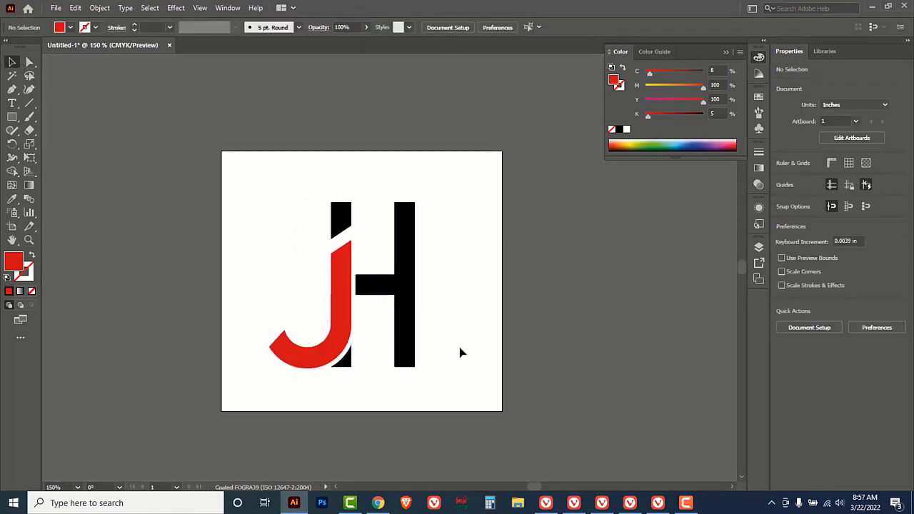
drag(450, 381, 273, 173)
drag(389, 294, 388, 290)
click(460, 288)
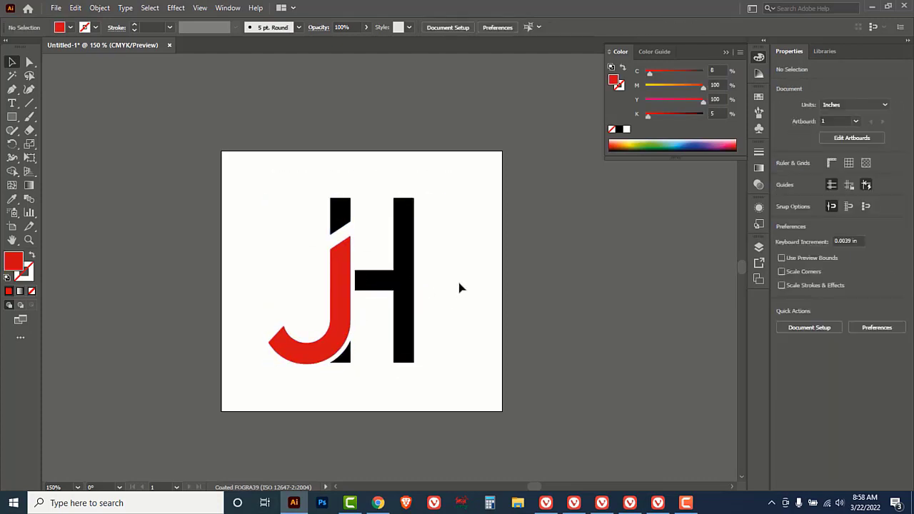